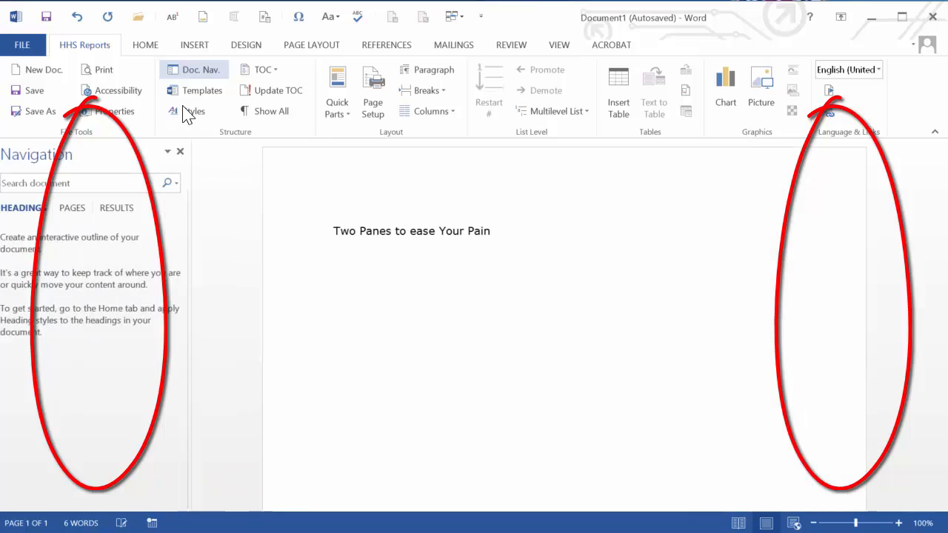
# Open the Styles pane and apply the Title style to the line "Two Panes to ease Your Pain".
pyautogui.click(188, 111)
pyautogui.tripleClick(312, 225)
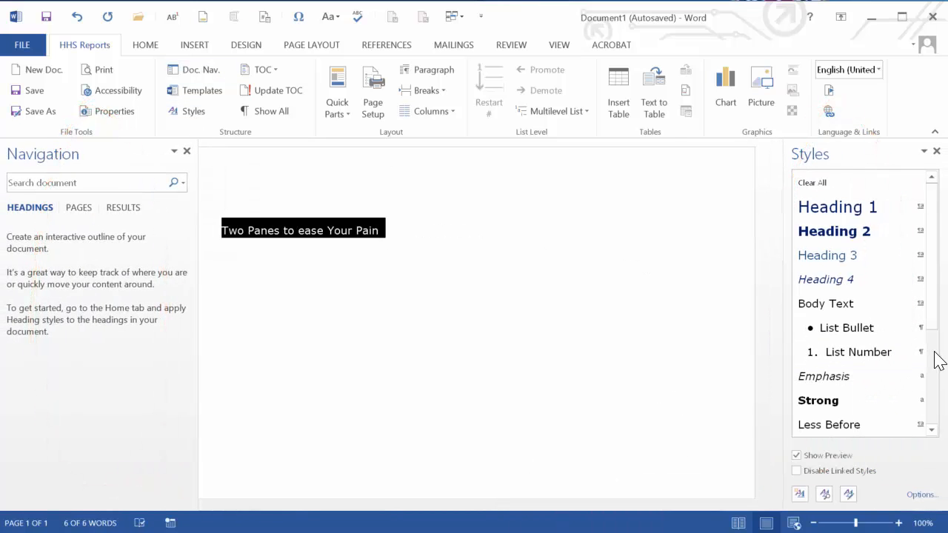
pyautogui.scroll(-3, 936, 360)
pyautogui.click(859, 352)
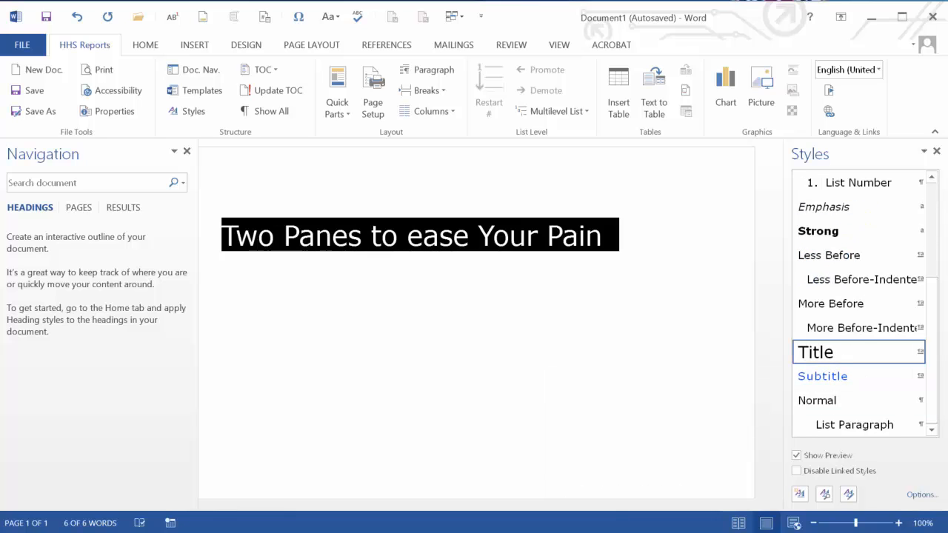
# Attach the template "HHS Template for Reports-Full Instructions" with automatic updating of document styles enabled.
pyautogui.click(296, 173)
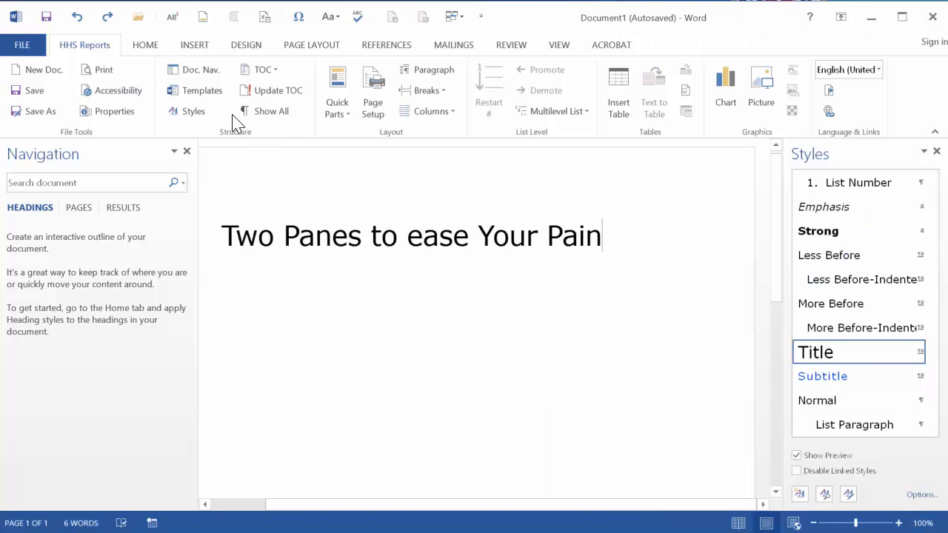
pyautogui.click(195, 90)
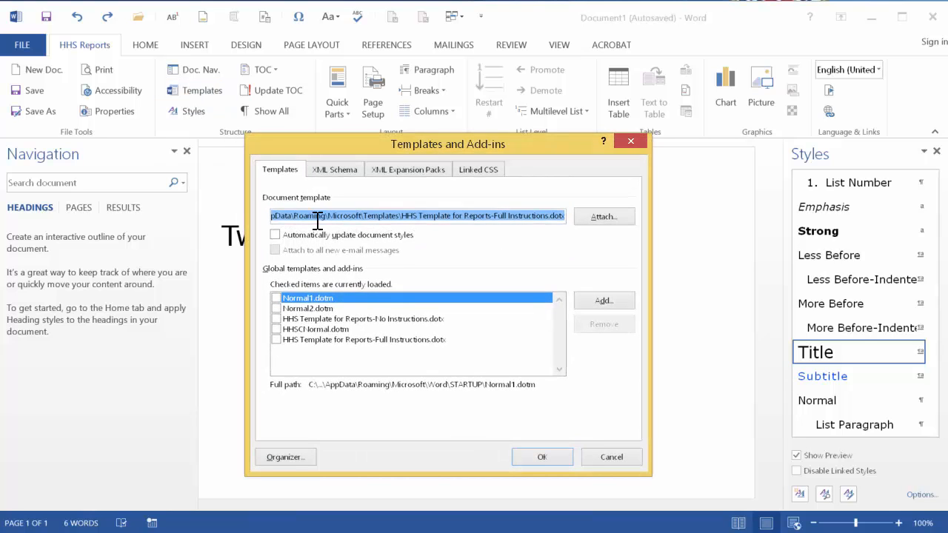
pyautogui.click(604, 217)
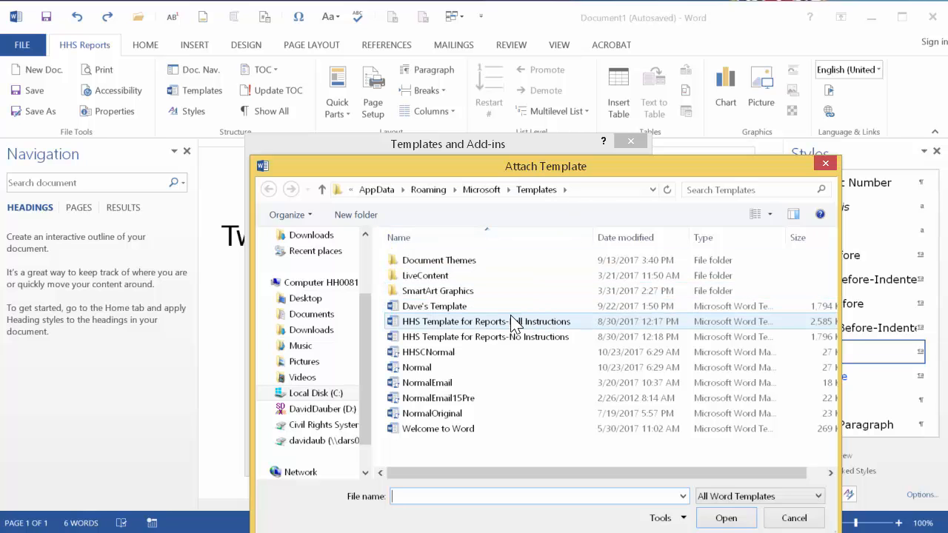
pyautogui.doubleClick(511, 321)
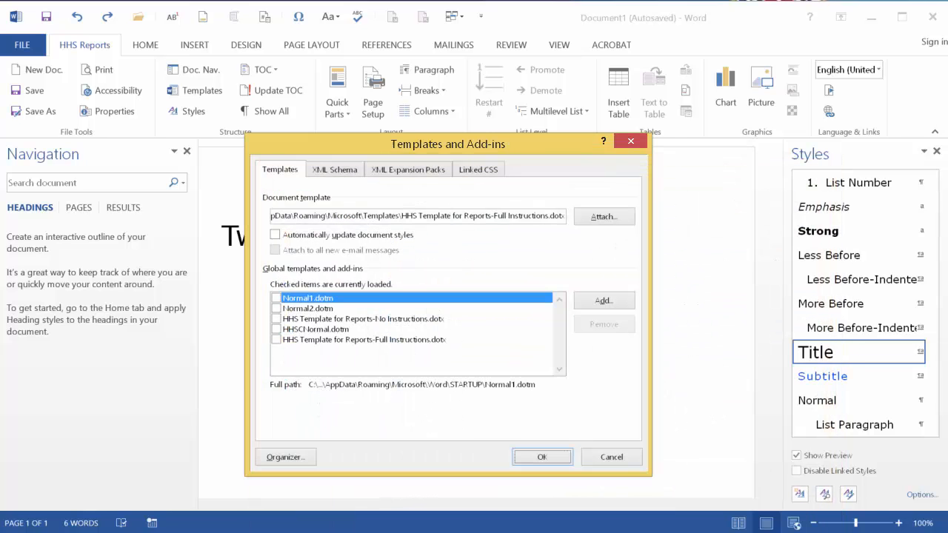
pyautogui.click(275, 234)
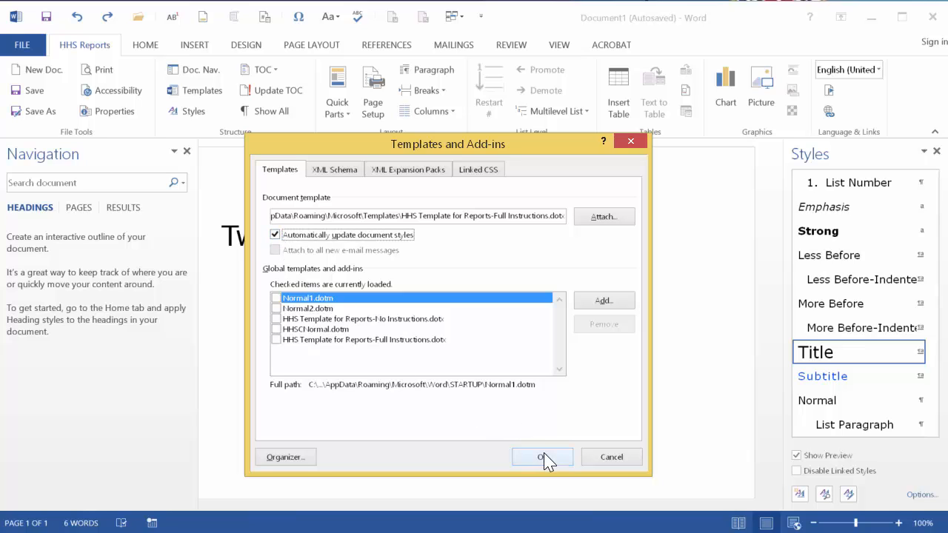
pyautogui.click(543, 457)
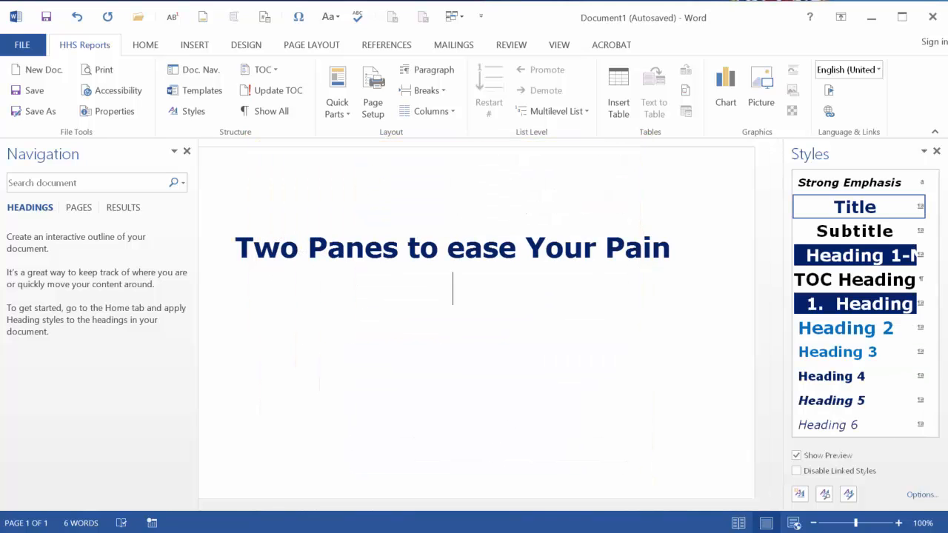
# Paste the copied HHS Brand Guide image below the title.
pyautogui.hotkey('ctrl', 'v')
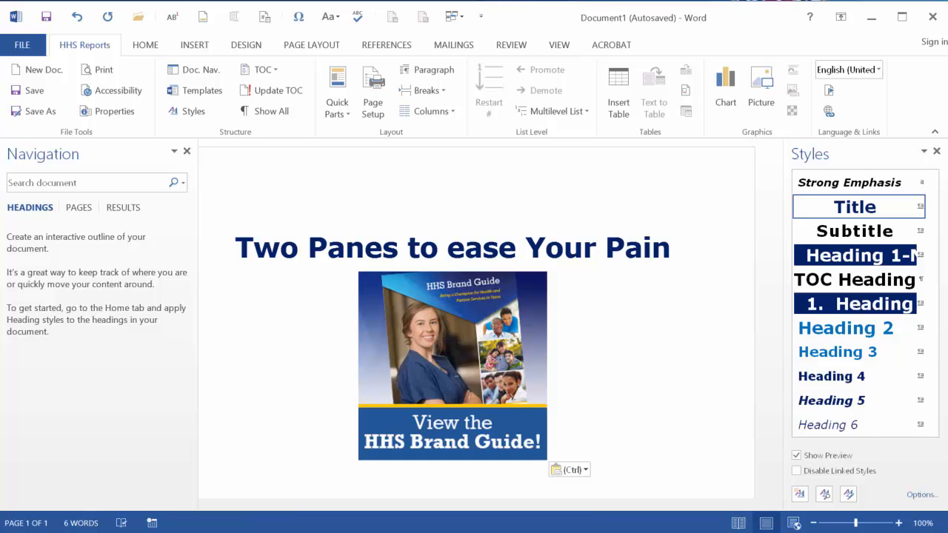
pyautogui.click(115, 92)
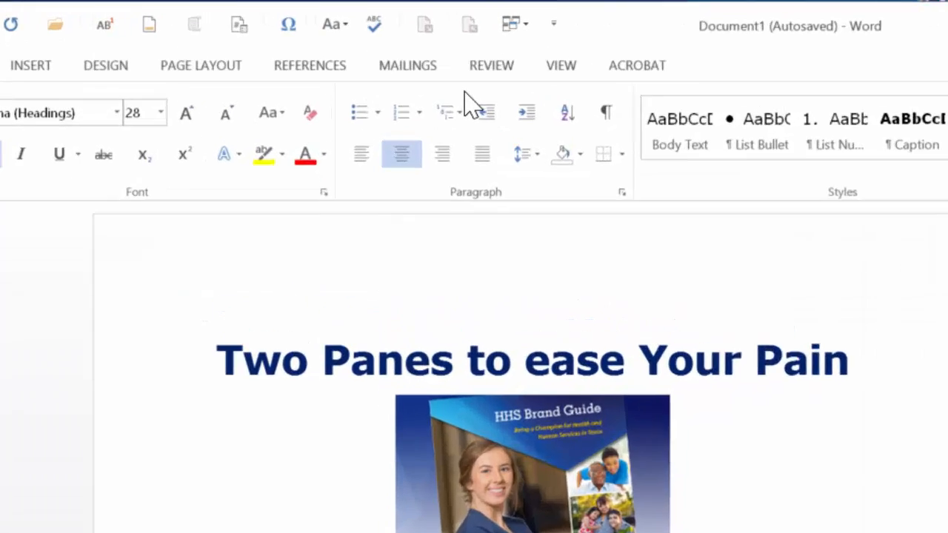
# Turn on the Navigation Pane from the view options and open the Styles pane from the Home styles group.
pyautogui.click(761, 120)
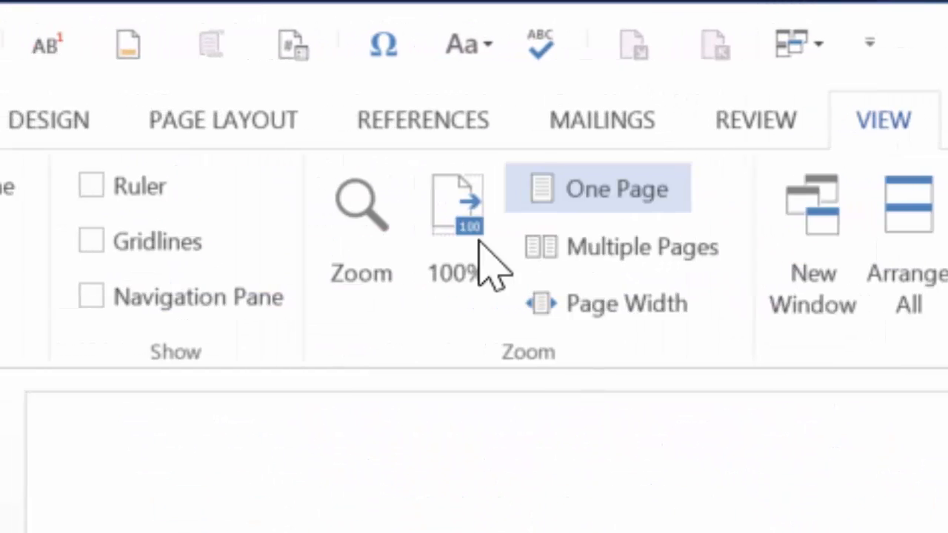
pyautogui.click(516, 294)
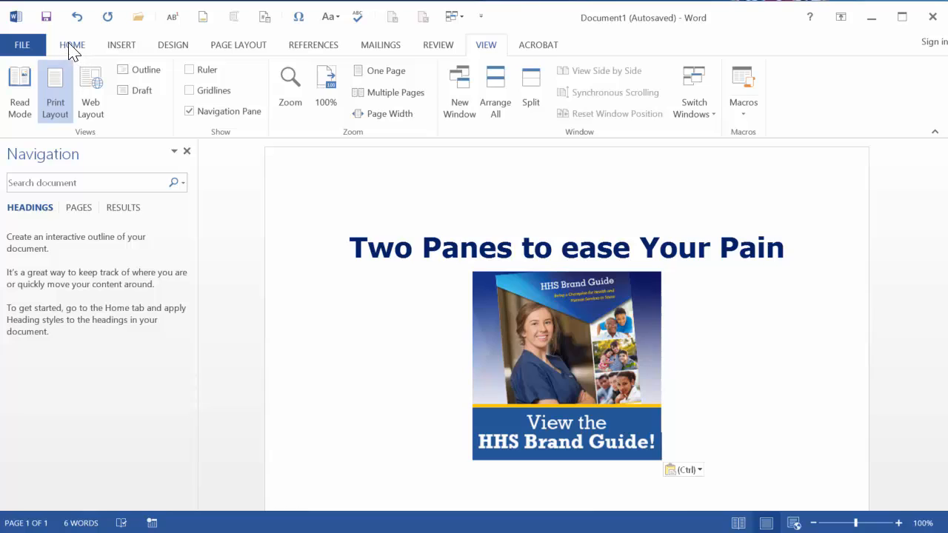
pyautogui.click(72, 46)
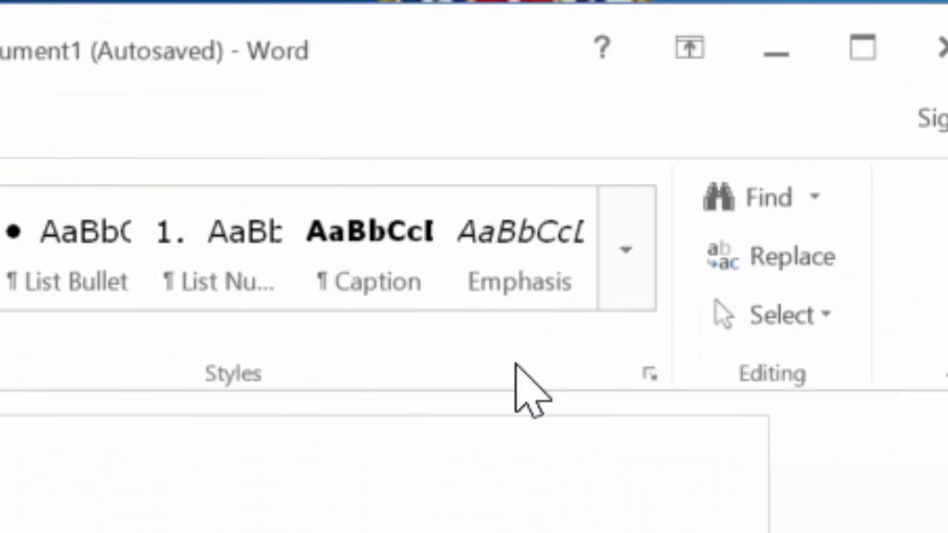
pyautogui.click(650, 374)
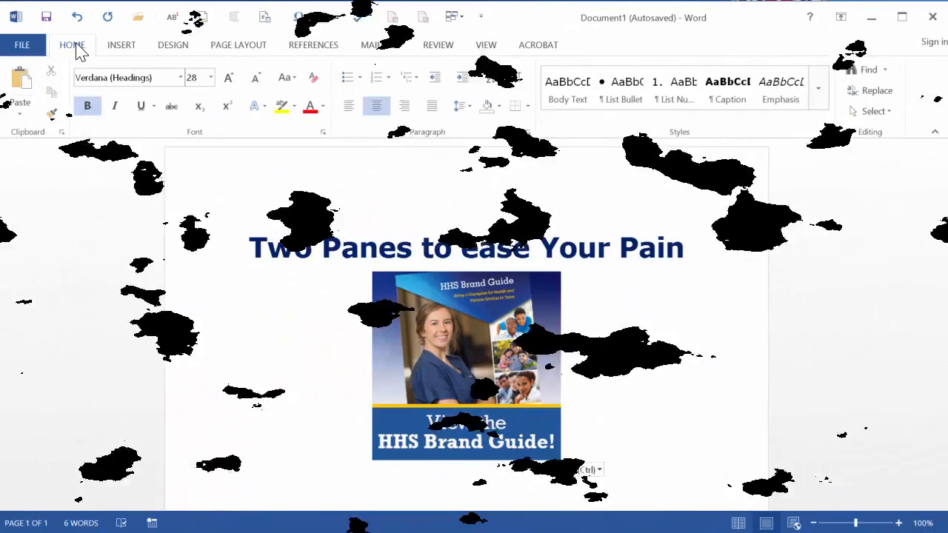
# Customize the ribbon to enable the HHS Reports (Custom) tab.
pyautogui.rightClick(77, 43)
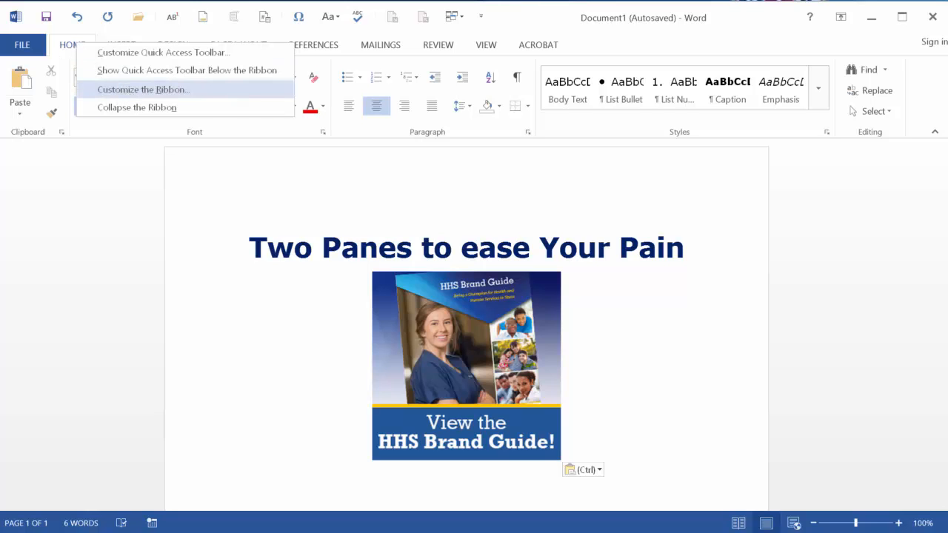
pyautogui.click(143, 89)
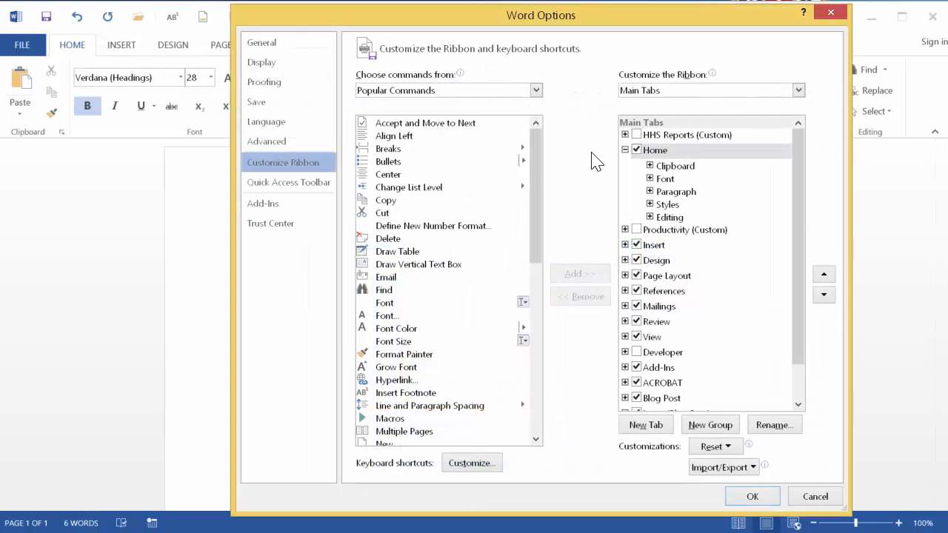
pyautogui.click(636, 134)
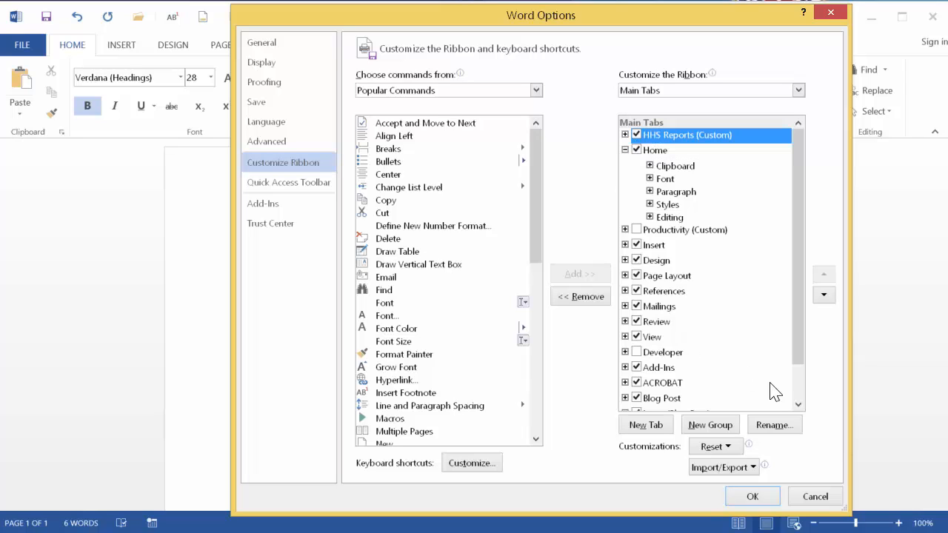
pyautogui.click(750, 495)
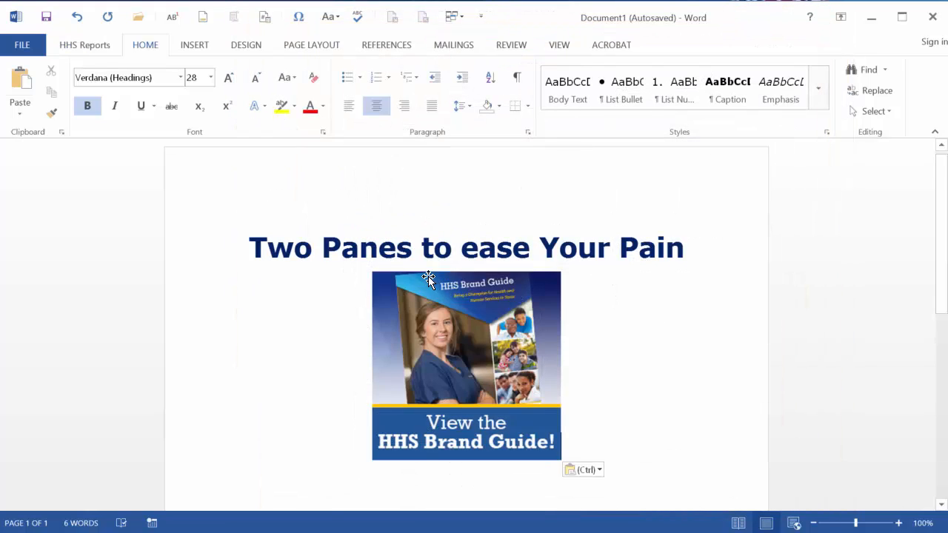
# Toggle Doc. Nav. on the HHS Reports tab to show the navigation and styles panes.
pyautogui.click(82, 44)
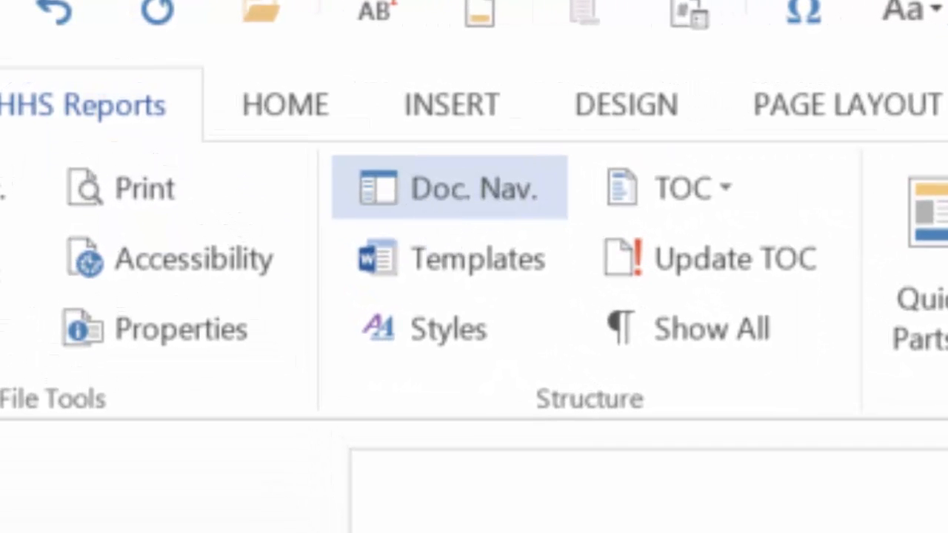
pyautogui.click(449, 188)
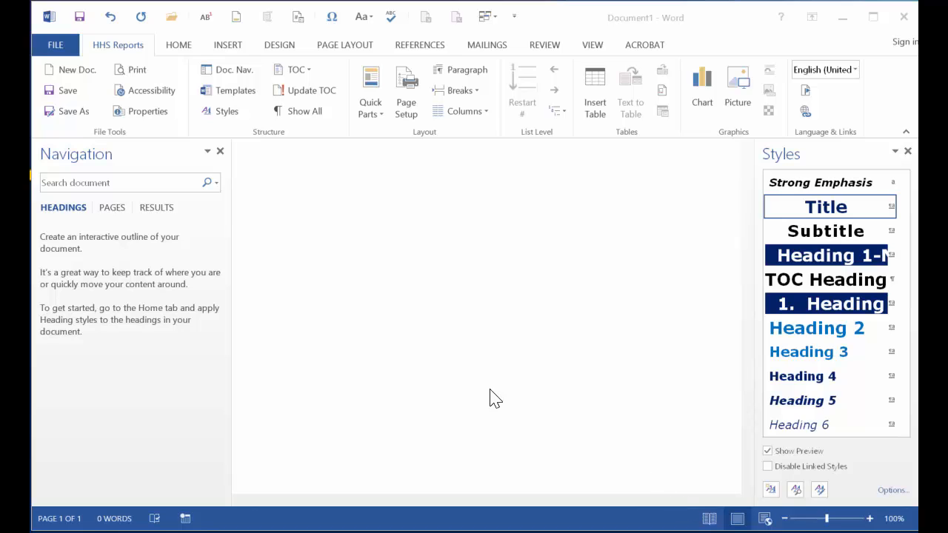
# Open the document "Texas Medicaid Drug Donation Study" from the Examples folder.
pyautogui.click(54, 45)
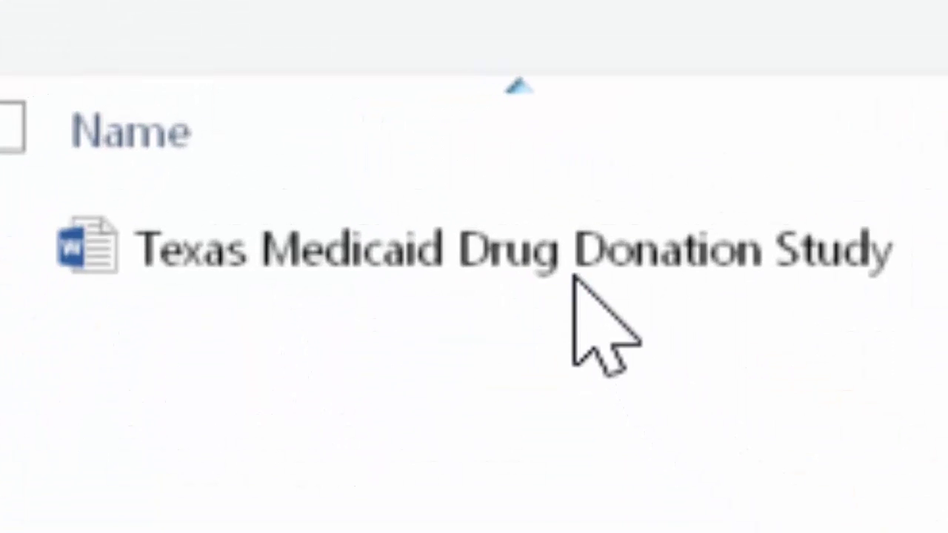
pyautogui.click(579, 244)
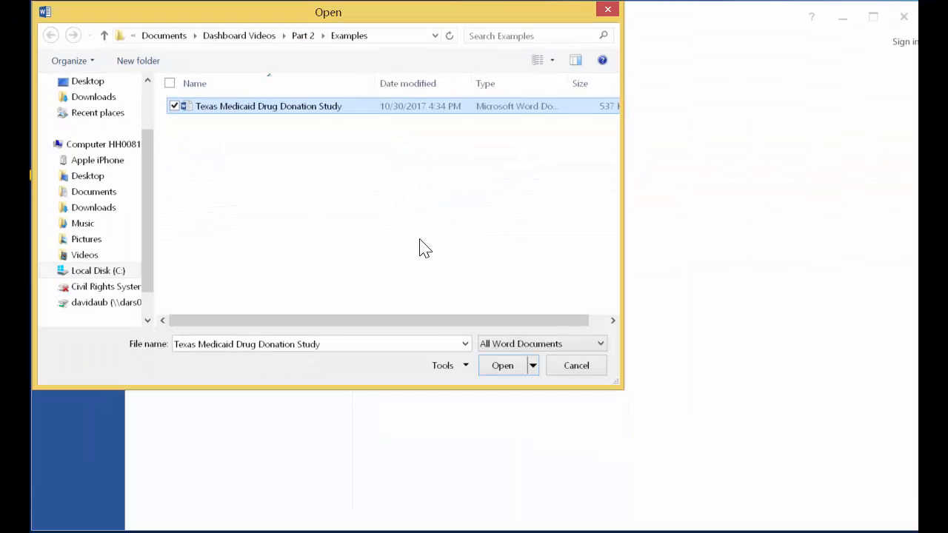
pyautogui.click(501, 366)
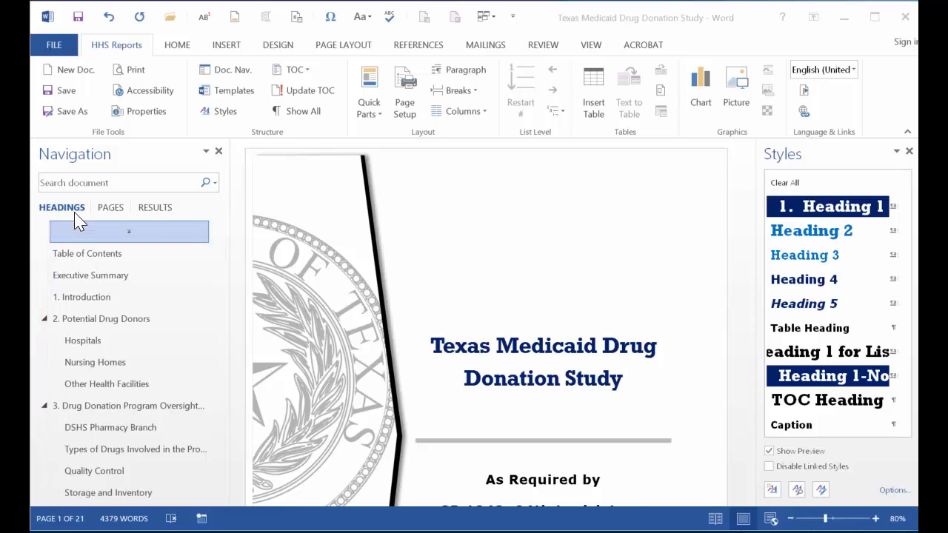
# Browse the heading outline in the navigation pane and jump to the Quality Control section.
pyautogui.click(577, 29)
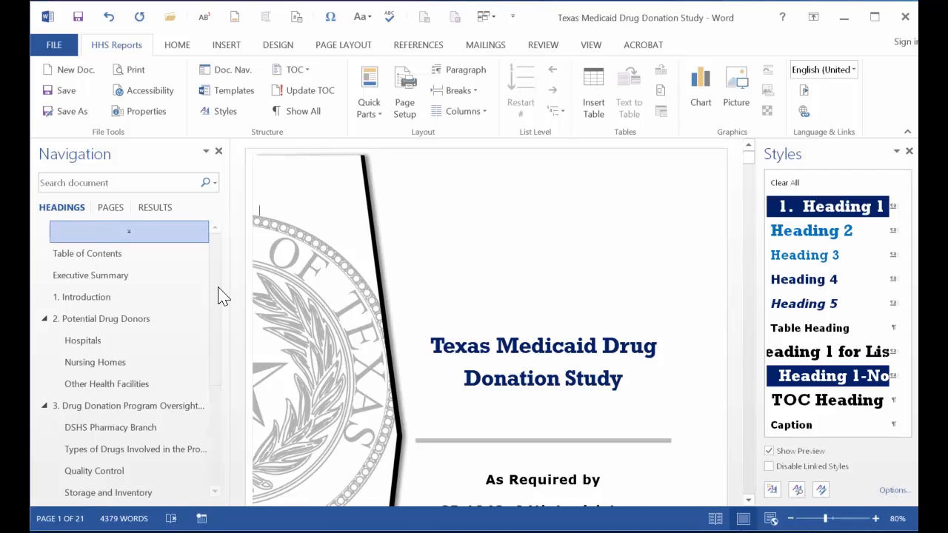
pyautogui.moveTo(215, 296)
pyautogui.mouseDown()
pyautogui.moveTo(220, 418)
pyautogui.moveTo(220, 294)
pyautogui.mouseUp()
pyautogui.click(129, 254)
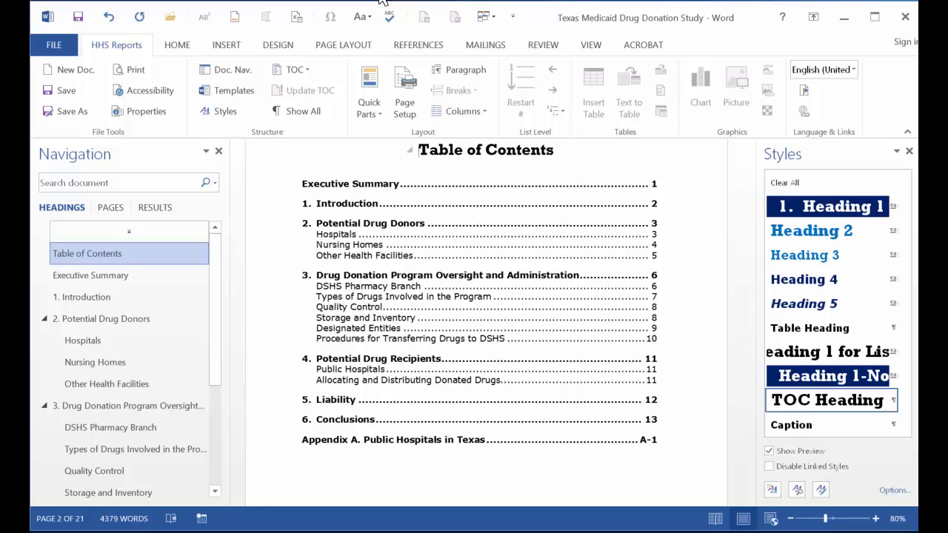
pyautogui.click(217, 400)
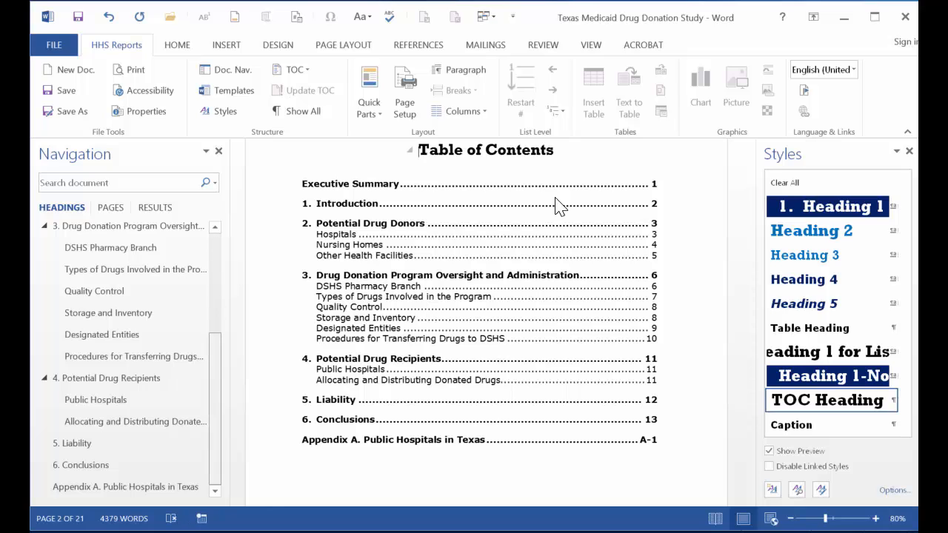
pyautogui.scroll(3, 218, 372)
pyautogui.moveTo(217, 342)
pyautogui.mouseDown()
pyautogui.moveTo(217, 316)
pyautogui.moveTo(218, 346)
pyautogui.mouseUp()
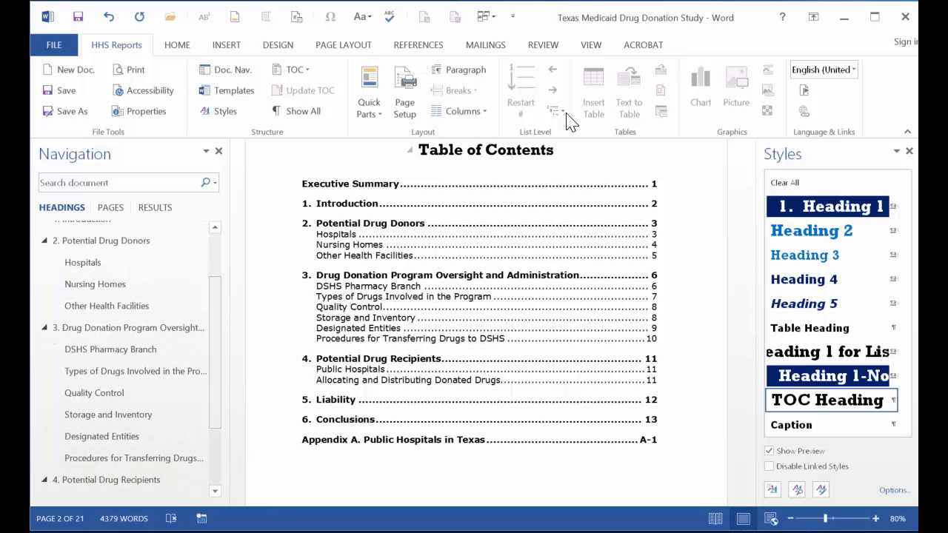
pyautogui.click(110, 395)
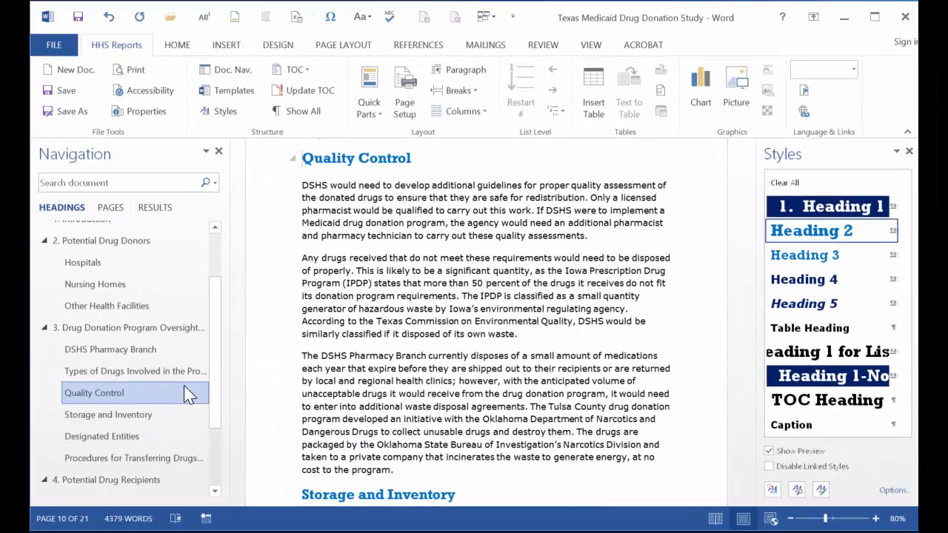
# Insert a new paragraph reading "Imposter Heading" after the second paragraph of the Quality Control section.
pyautogui.click(308, 357)
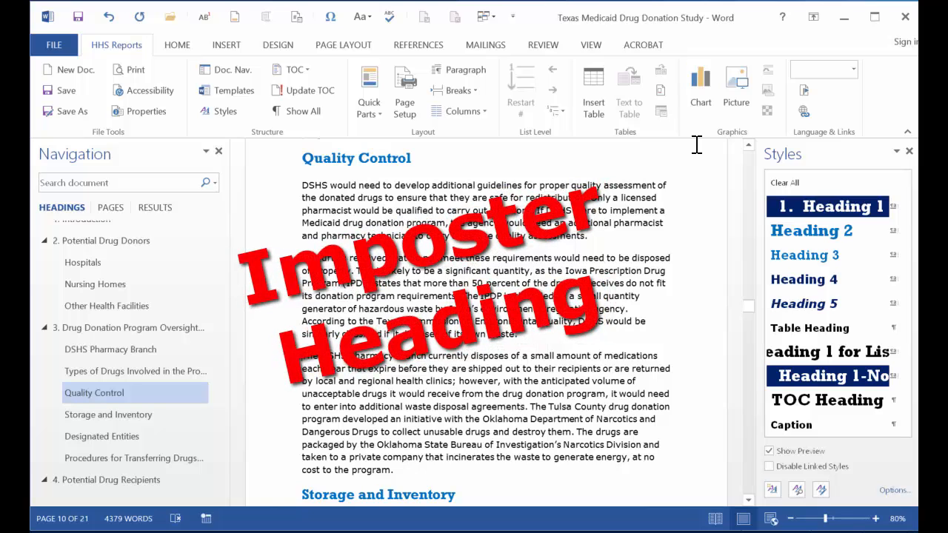
pyautogui.press('Return')
pyautogui.press('Up')
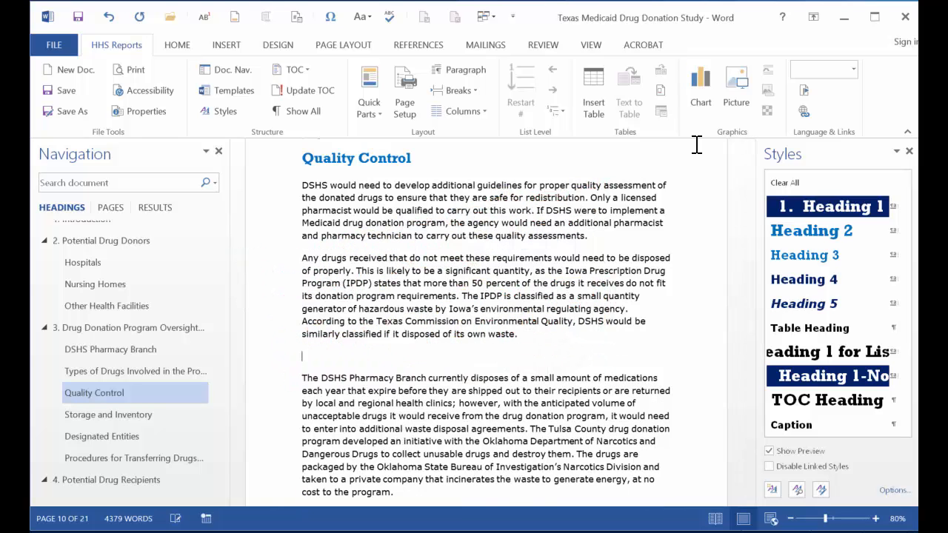
pyautogui.write('Imposter Heading')
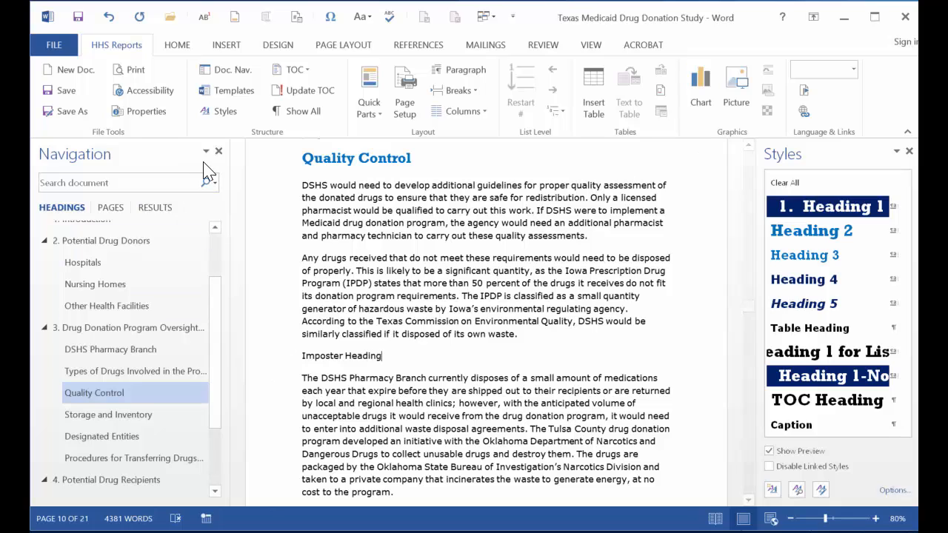
# Copy the Quality Control heading's formatting onto the "Imposter Heading" line with Format Painter.
pyautogui.moveTo(323, 158); pyautogui.dragTo(346, 158)
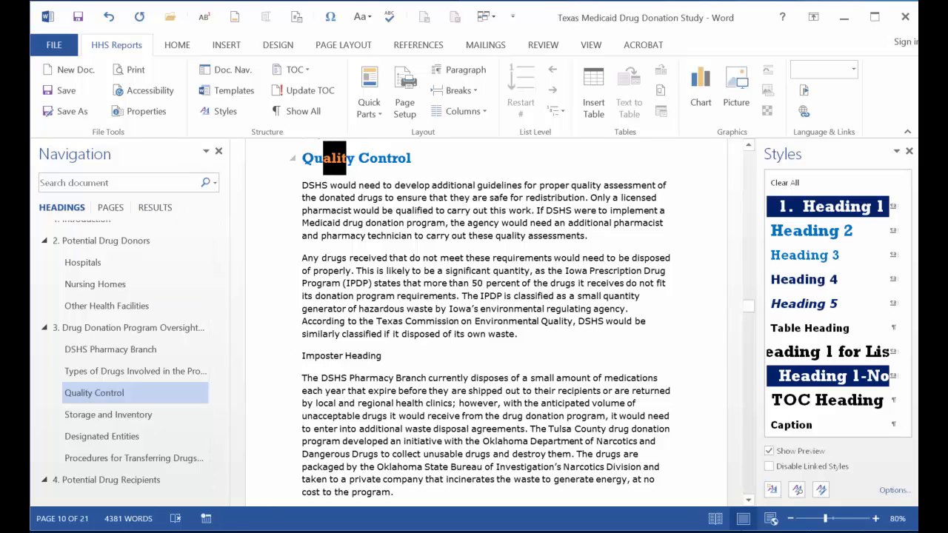
pyautogui.click(177, 44)
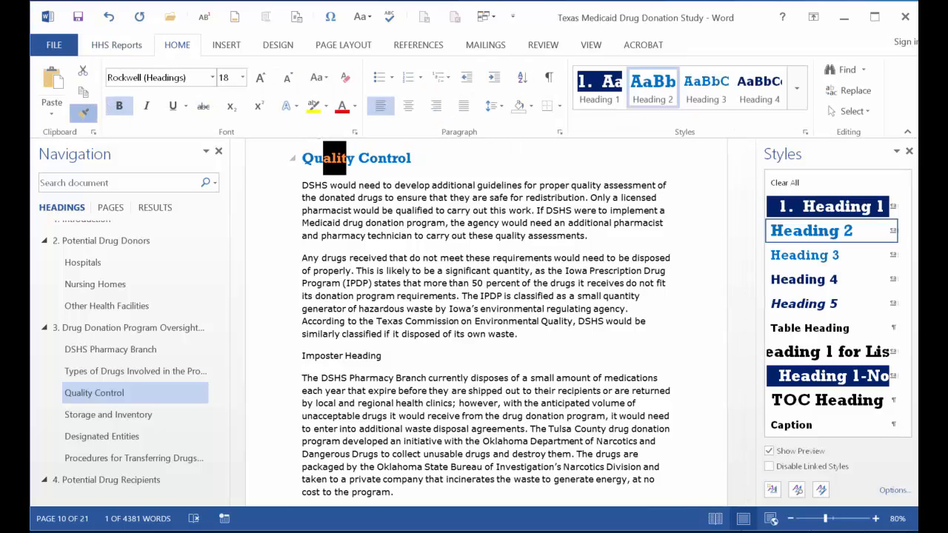
pyautogui.click(84, 112)
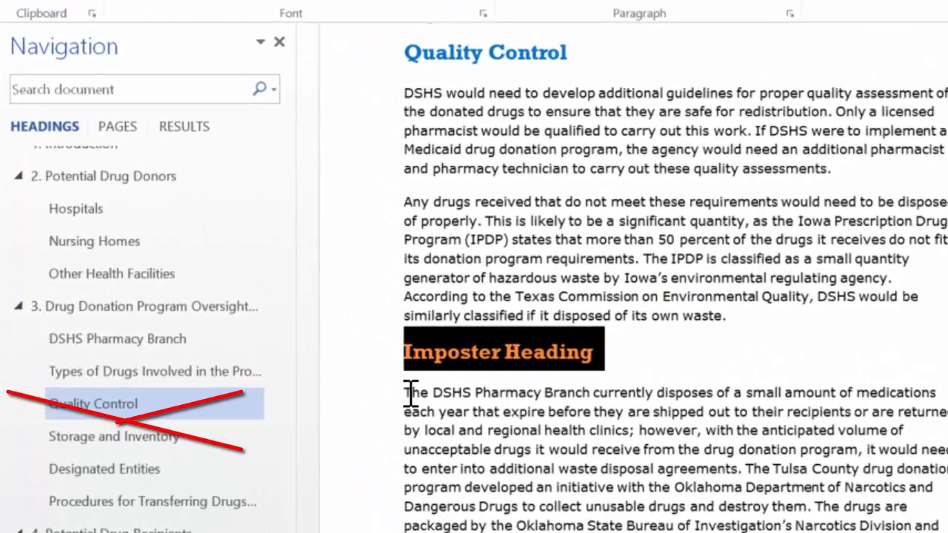
pyautogui.click(338, 388)
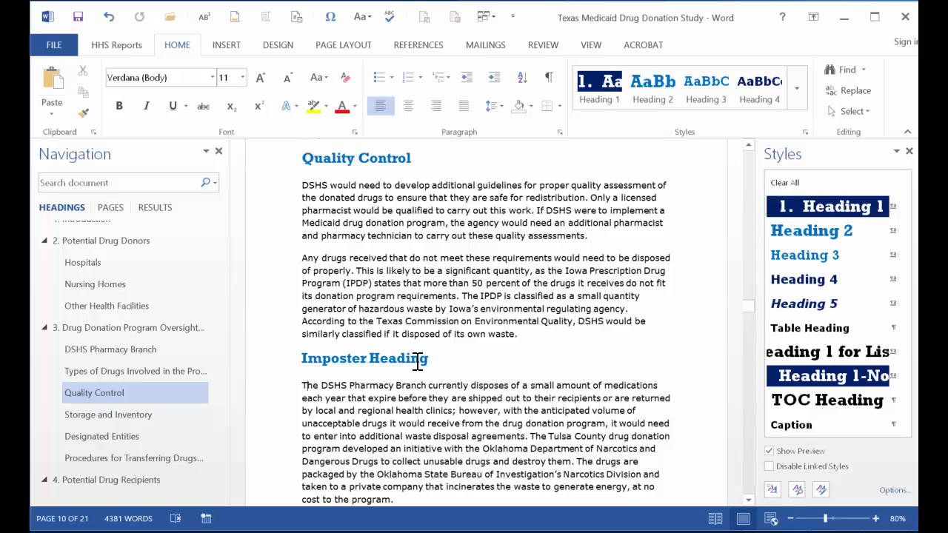
# Apply the Heading 2 style to the "Imposter Heading" line and rename its first word so it reads "Real Heading".
pyautogui.moveTo(430, 360); pyautogui.dragTo(335, 365)
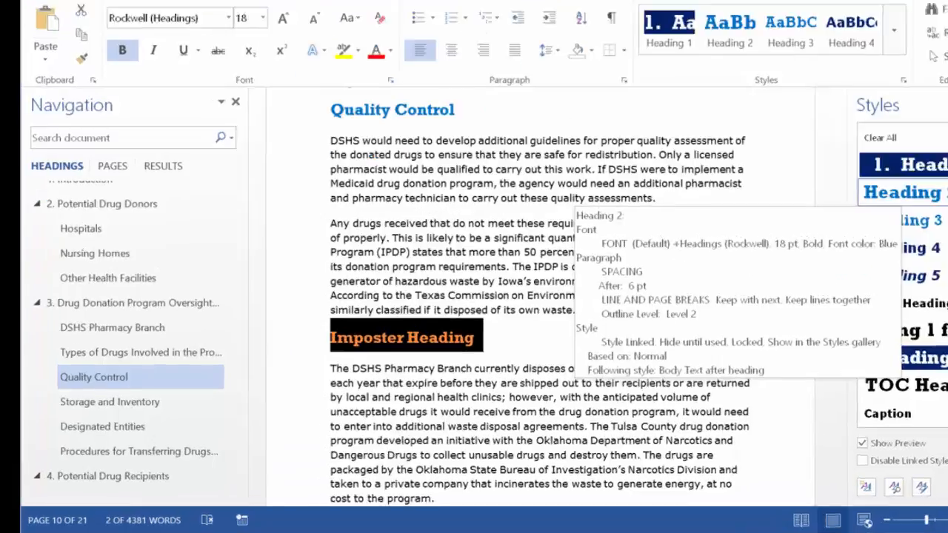
pyautogui.click(809, 233)
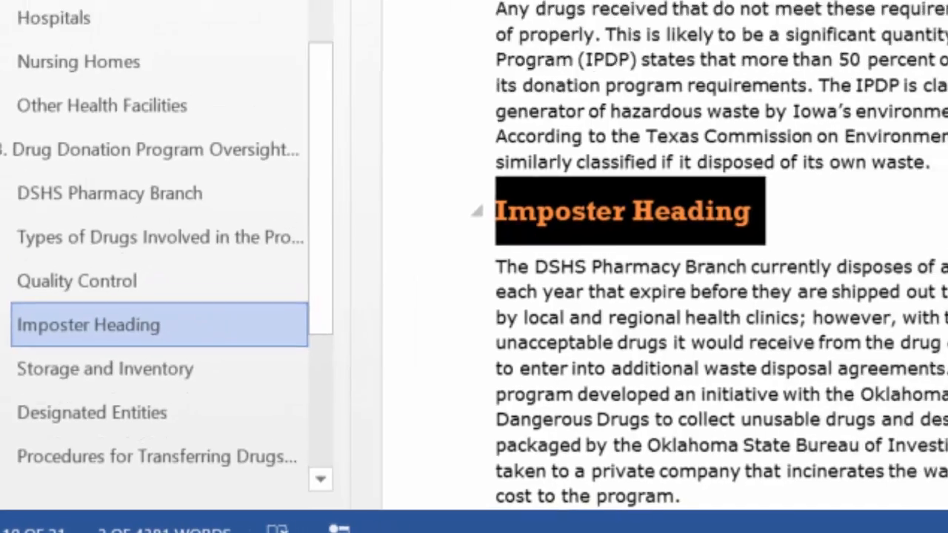
pyautogui.click(89, 325)
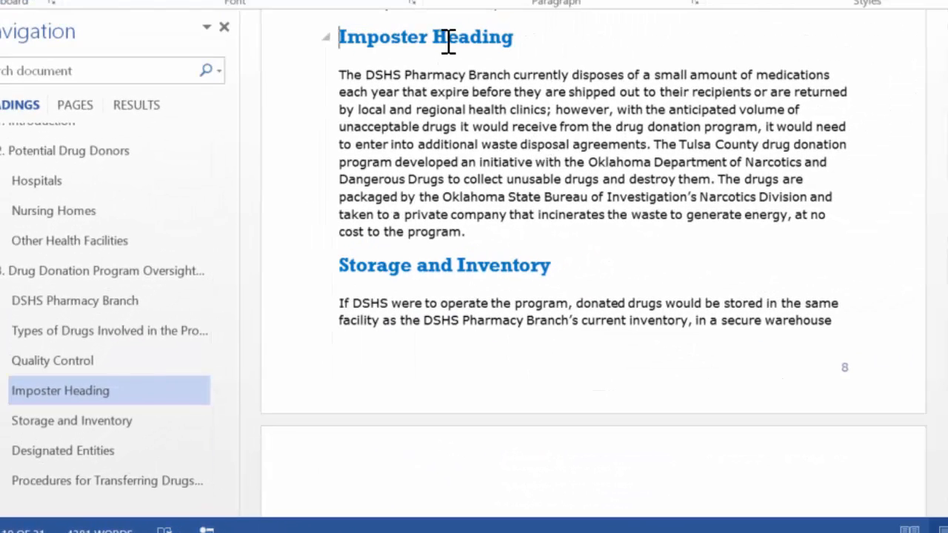
pyautogui.hotkey('ctrl', 'shift', 'Right')
pyautogui.write('Real')
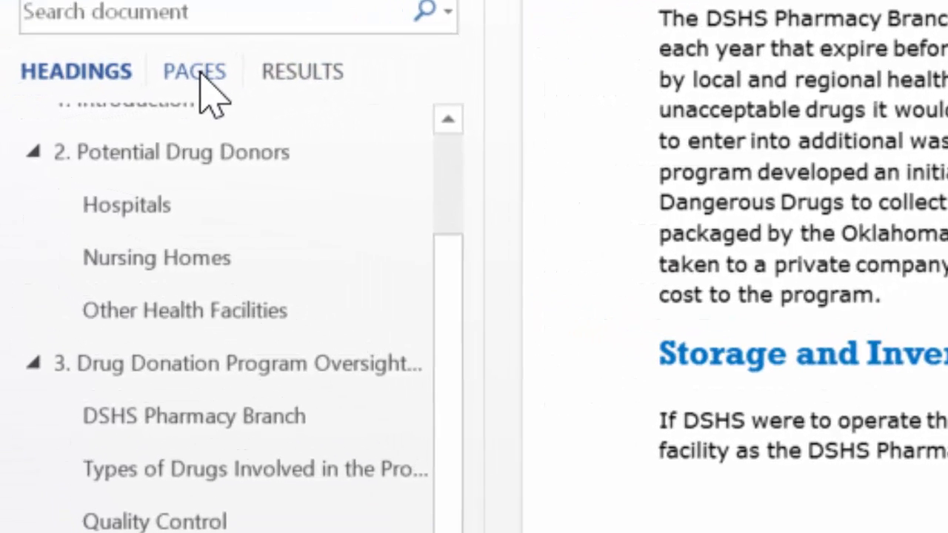
# Browse the document's page thumbnails in the navigation pane.
pyautogui.click(197, 72)
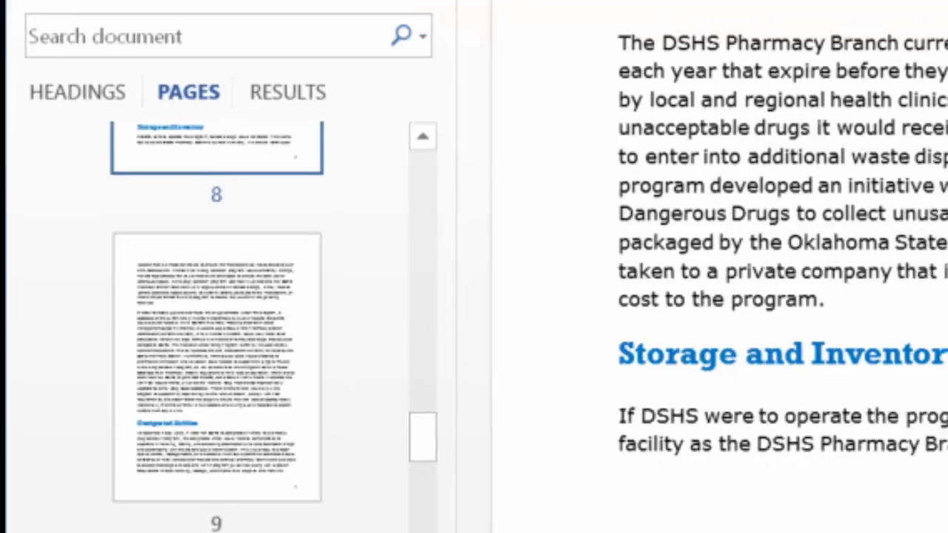
pyautogui.click(463, 181)
pyautogui.scroll(10, 161, 356)
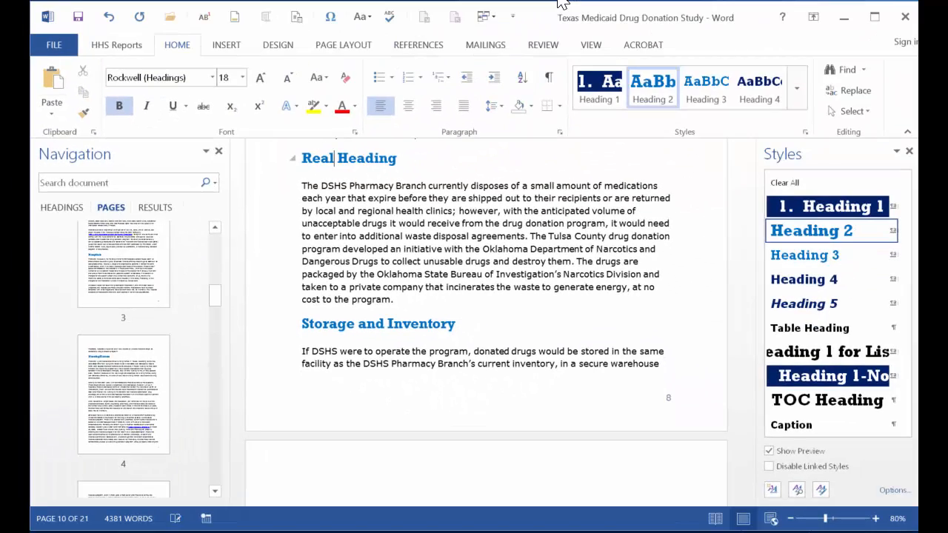
pyautogui.scroll(5, 123, 359)
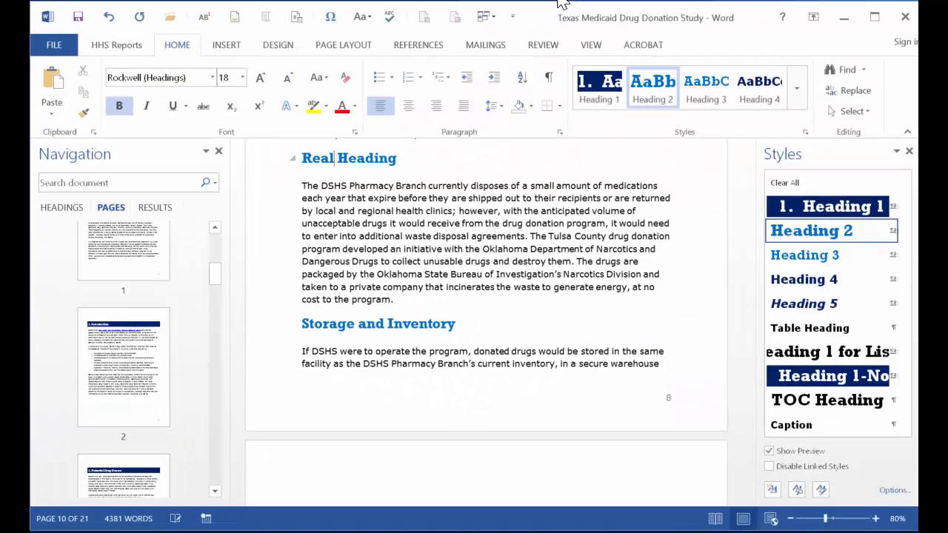
pyautogui.scroll(4, 123, 359)
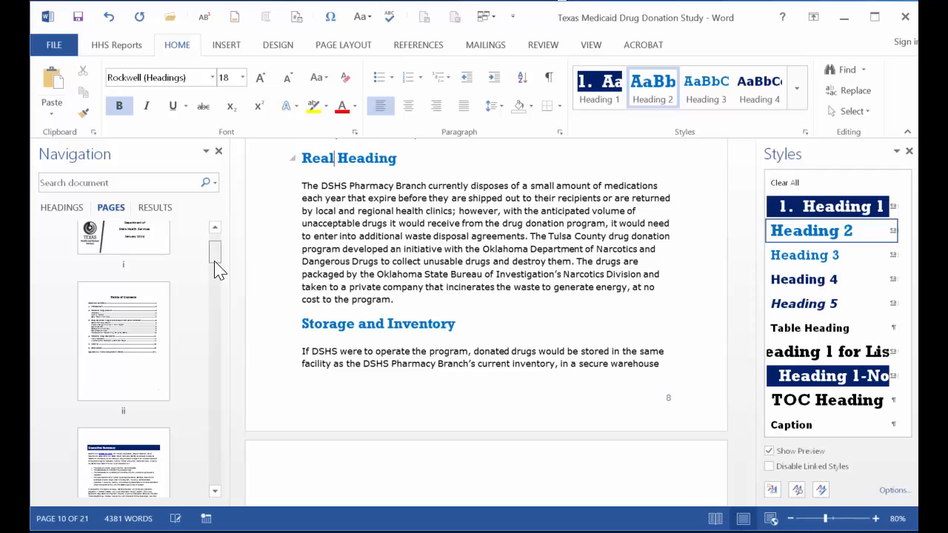
pyautogui.moveTo(218, 271); pyautogui.dragTo(215, 292)
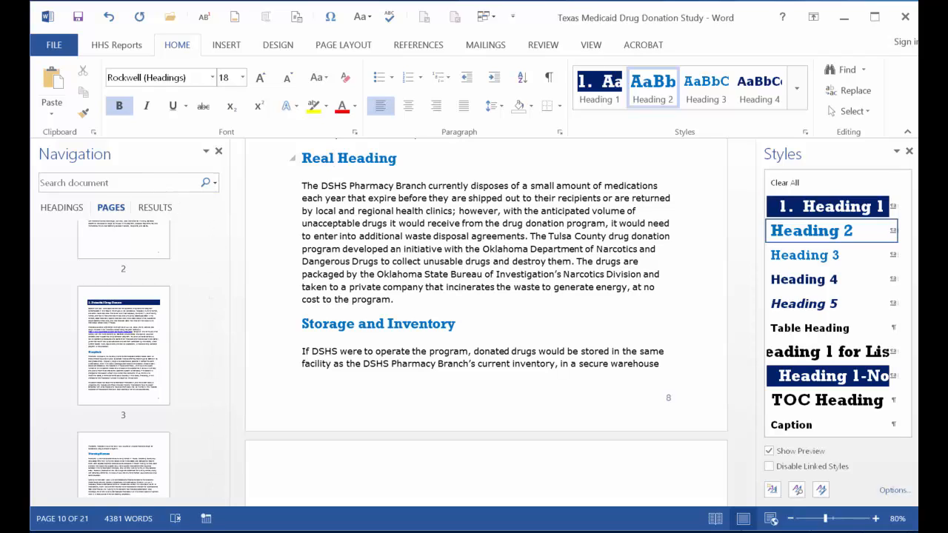
# Search the document for ITEAMS.
pyautogui.click(159, 183)
pyautogui.write('ITE')
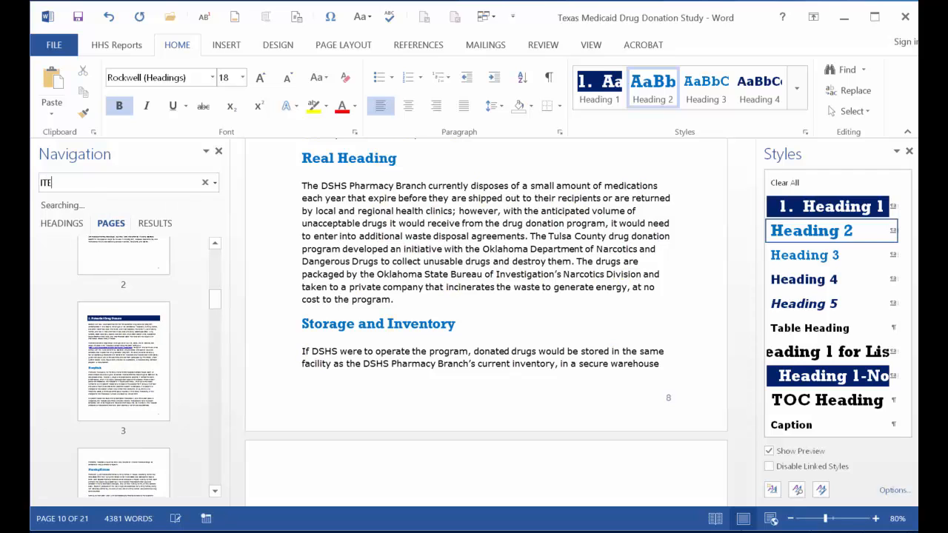
pyautogui.write('AM')
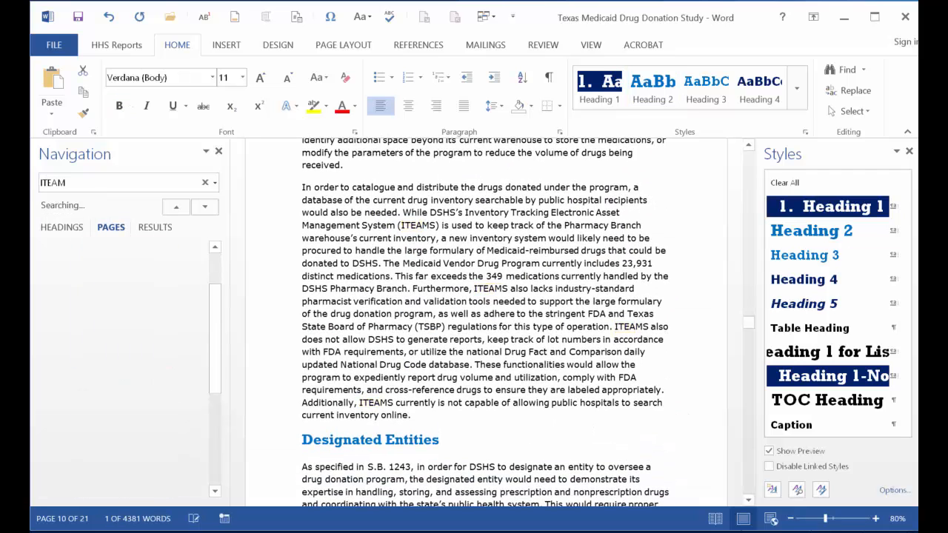
pyautogui.write('S')
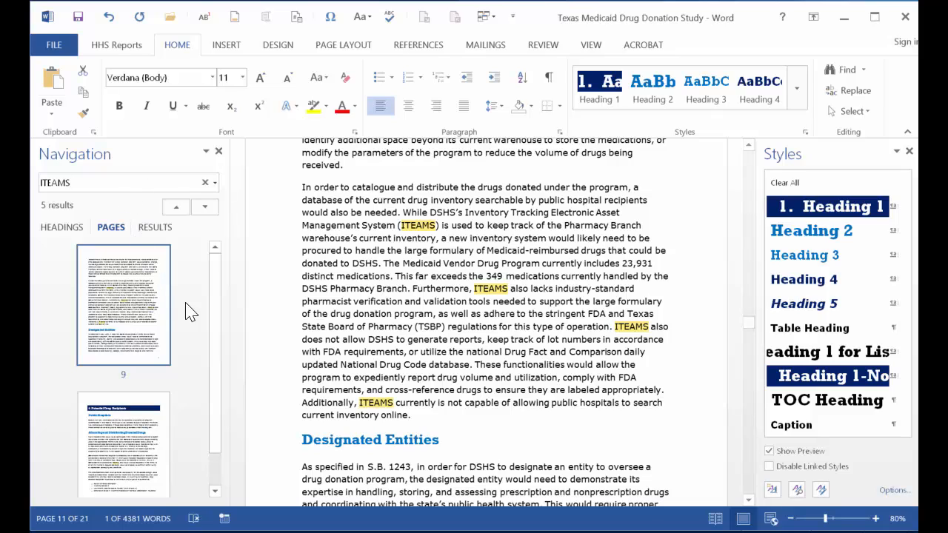
# Step through the ITEAMS matches by page thumbnail and in the search results list.
pyautogui.scroll(-1, 215, 354)
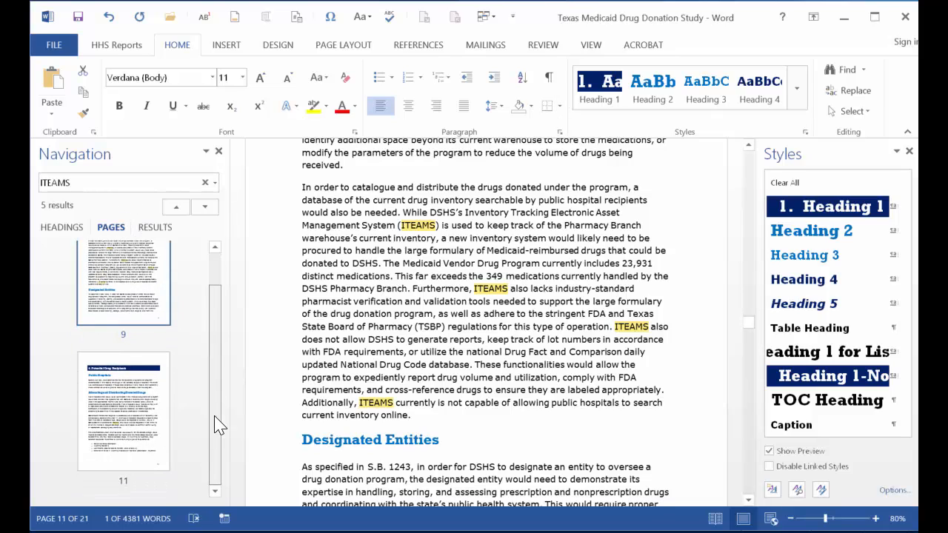
pyautogui.click(146, 442)
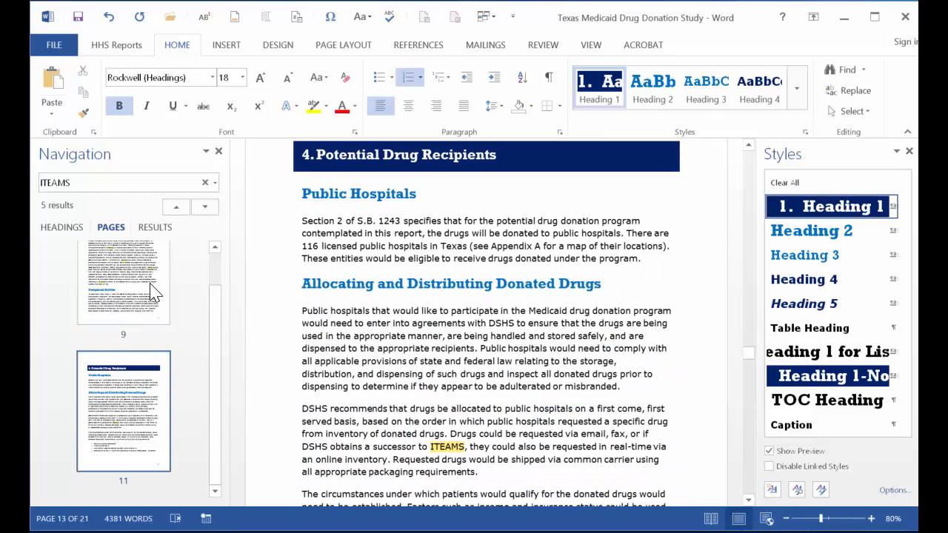
pyautogui.click(155, 228)
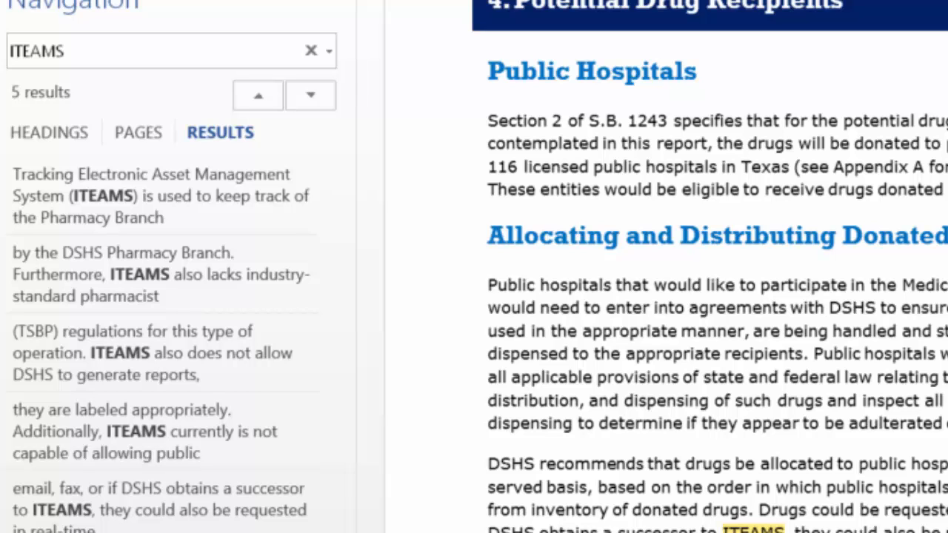
pyautogui.click(244, 203)
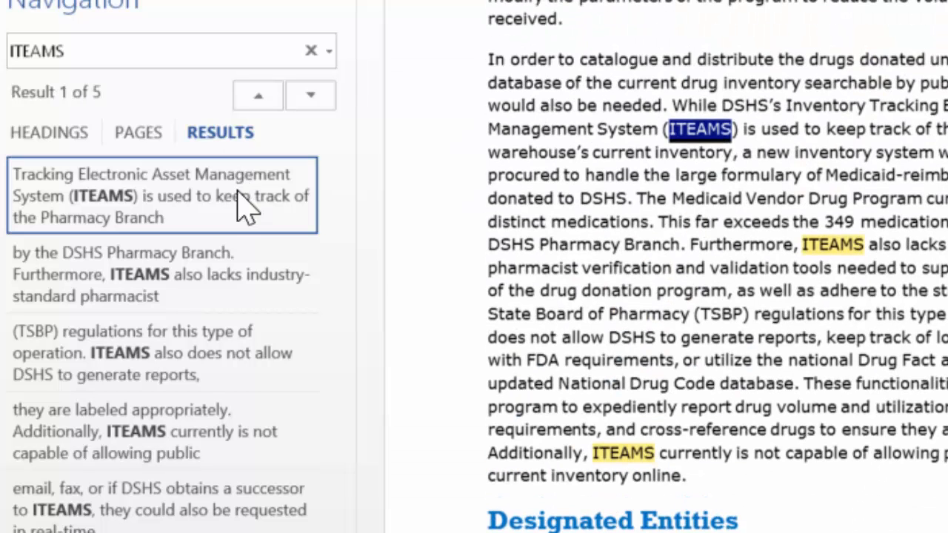
pyautogui.click(200, 274)
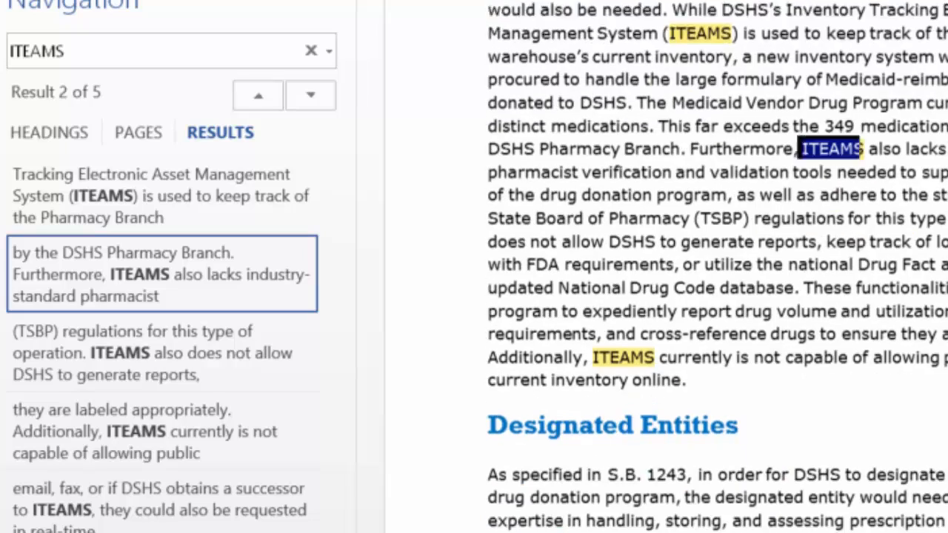
pyautogui.click(131, 435)
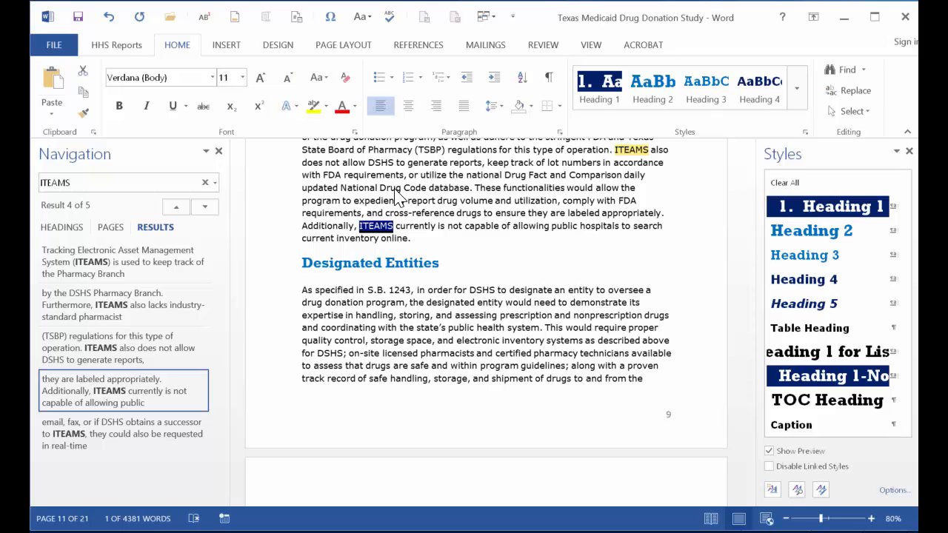
# Clear the search and search the document for graphics instead.
pyautogui.click(206, 183)
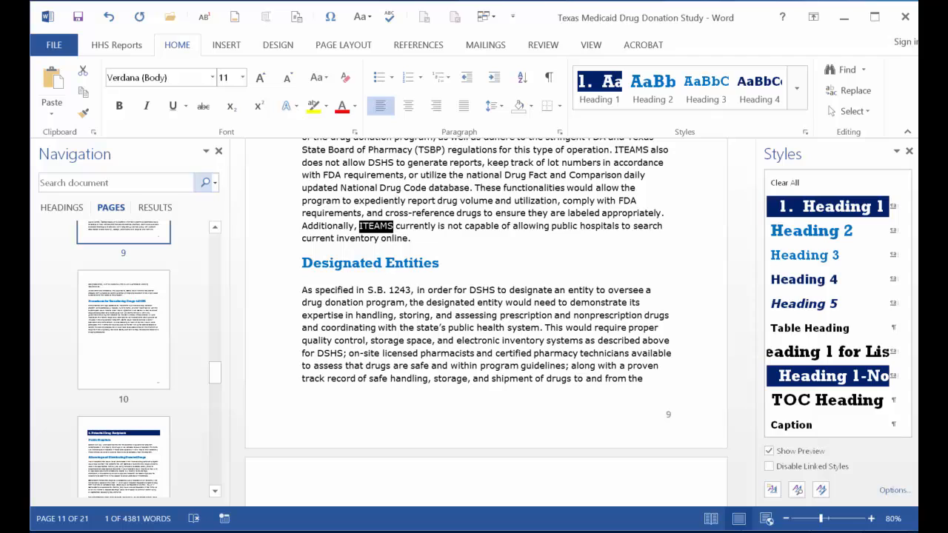
pyautogui.click(169, 209)
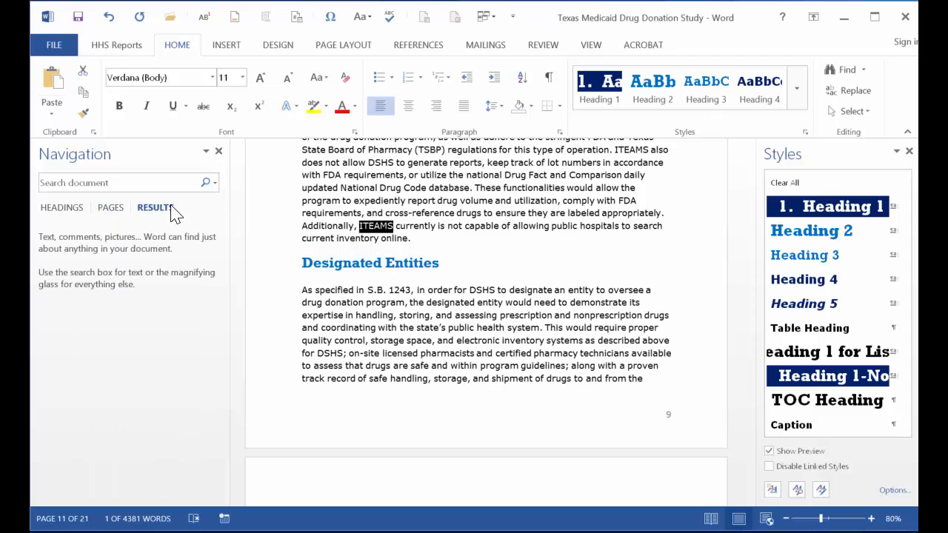
pyautogui.click(214, 183)
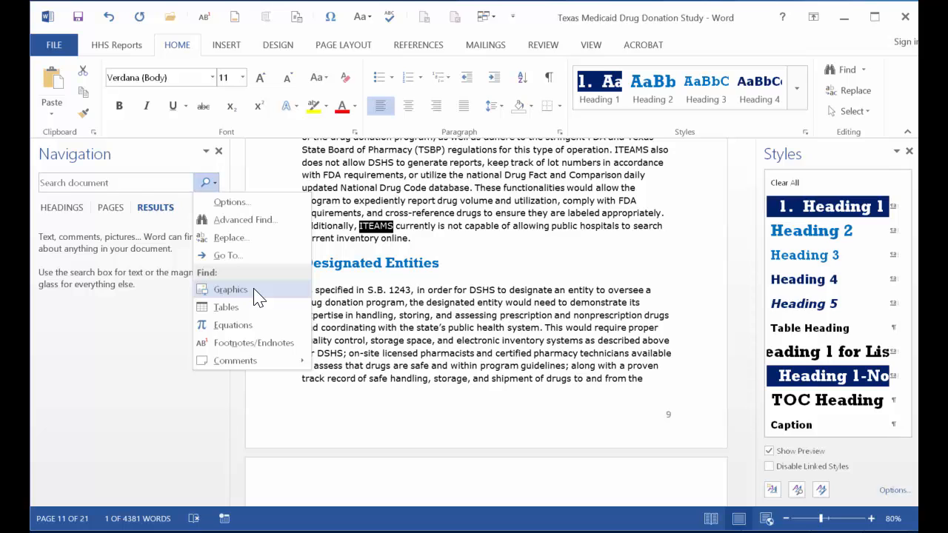
pyautogui.click(254, 290)
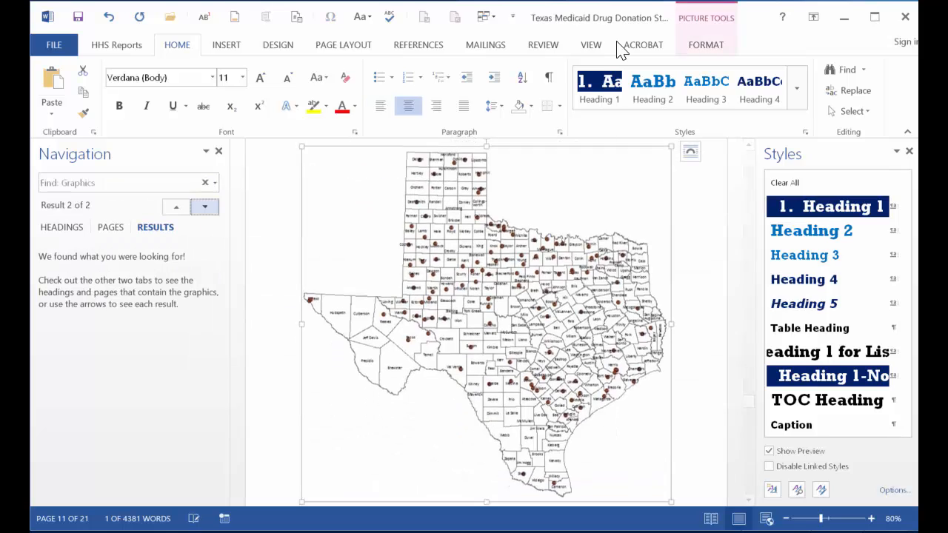
# Examine the found graphics' wrapping and alt text using the HHS Reports graphics tools, then close the Format Picture pane.
pyautogui.click(138, 49)
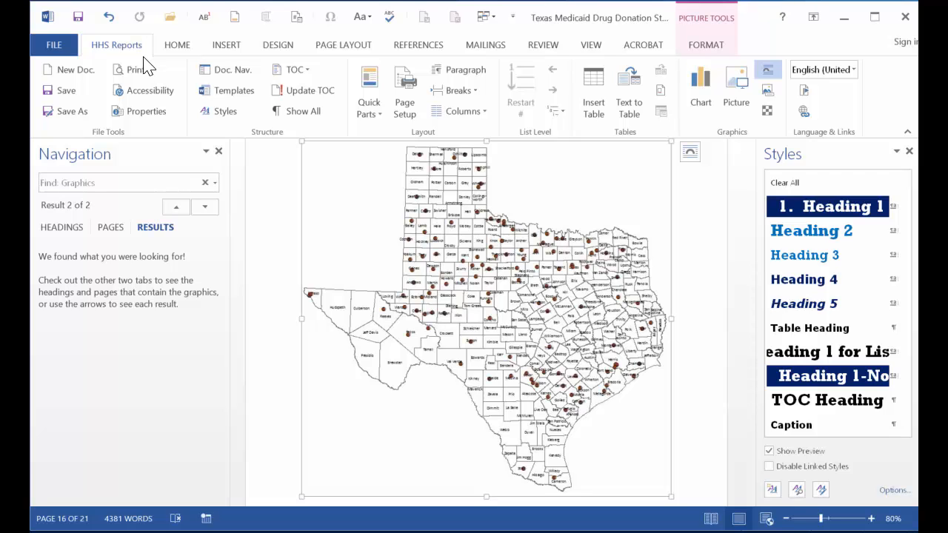
pyautogui.click(178, 207)
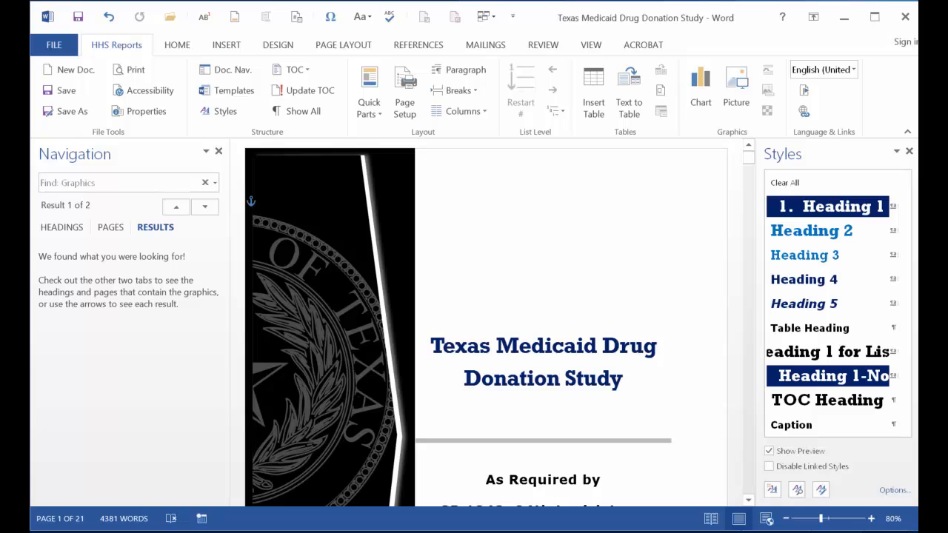
pyautogui.click(252, 202)
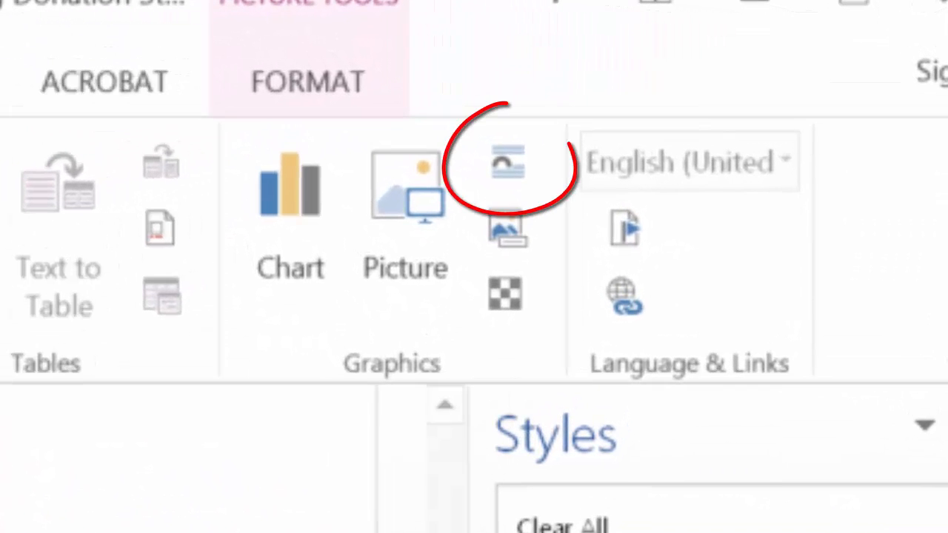
pyautogui.click(509, 161)
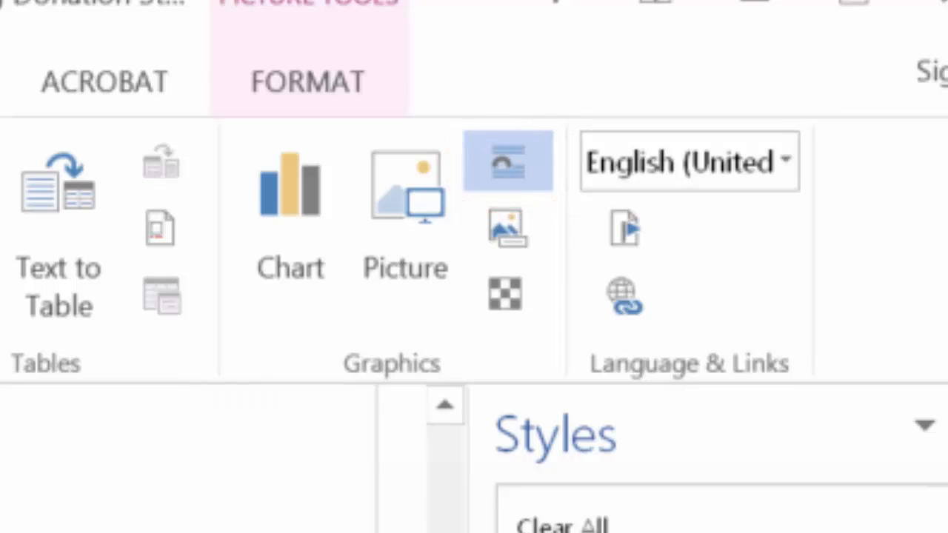
pyautogui.click(519, 231)
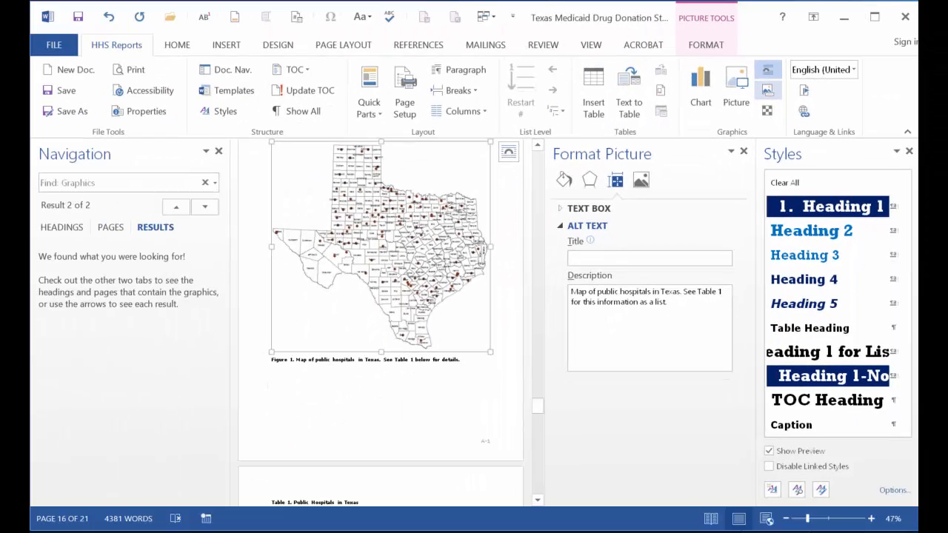
pyautogui.click(744, 151)
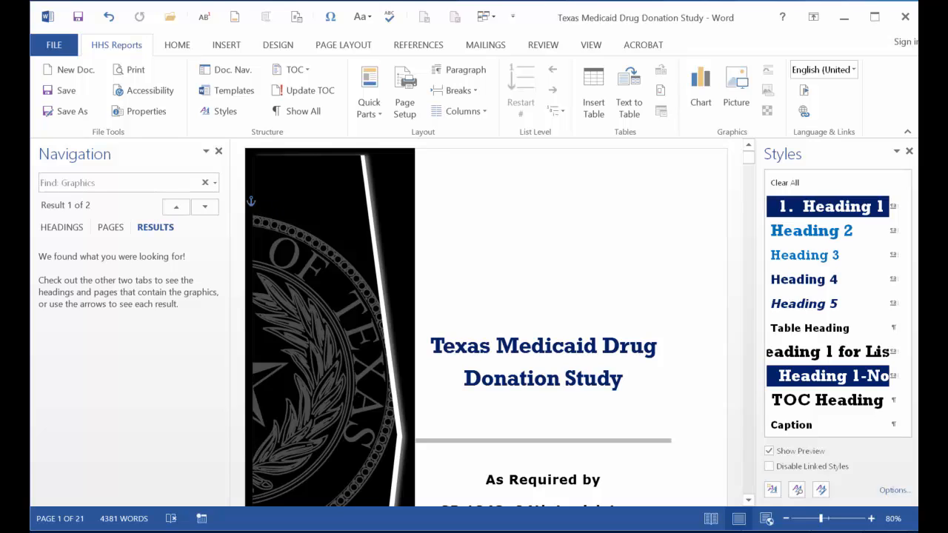
pyautogui.click(325, 312)
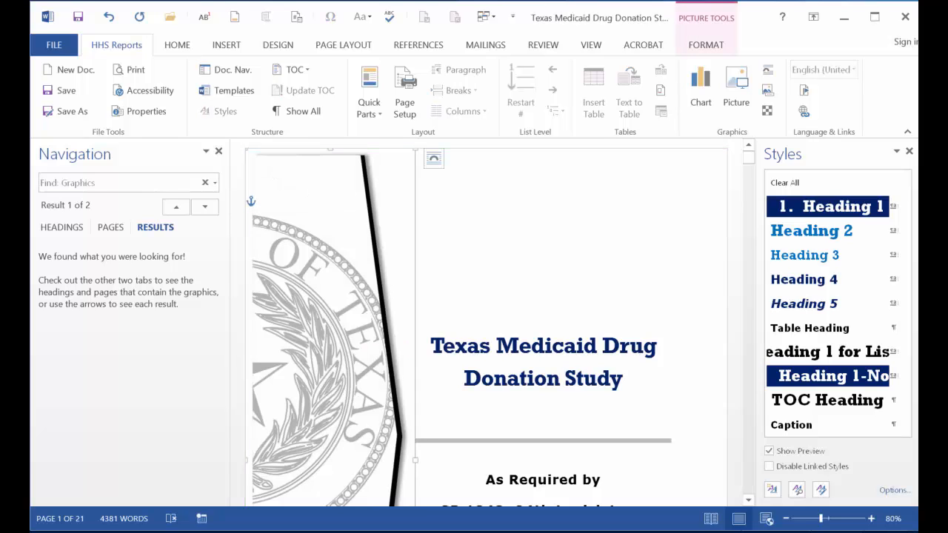
pyautogui.click(205, 210)
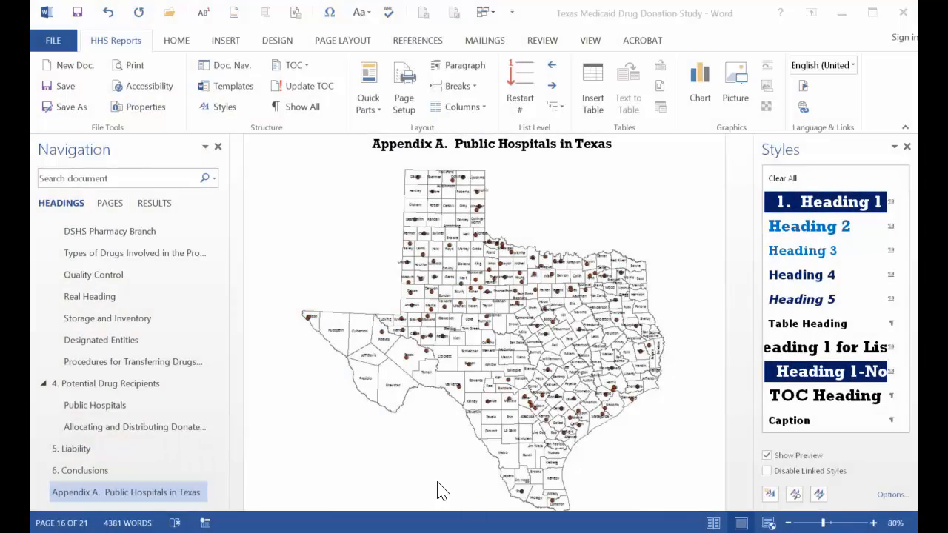
# Jump between headings in the navigation pane, visiting Hospitals, Quality Control and Introduction.
pyautogui.click(569, 272)
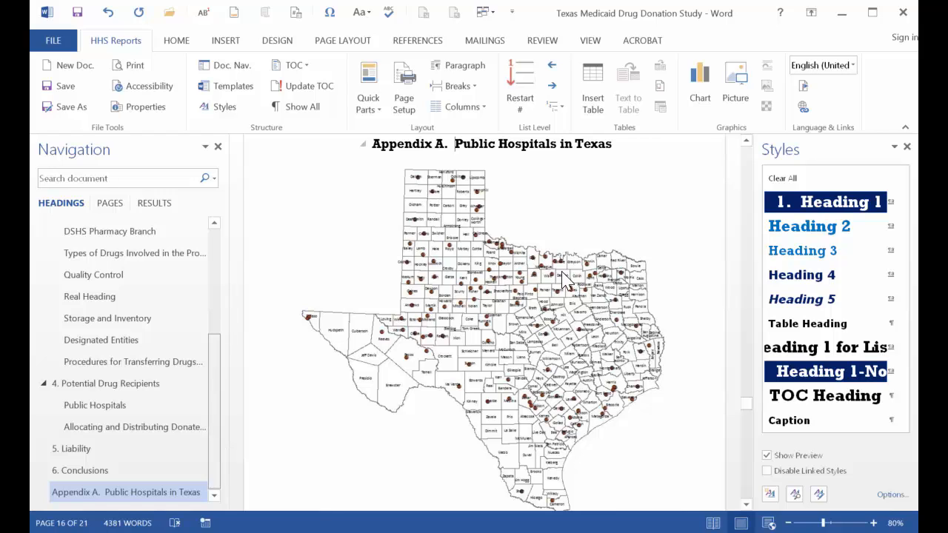
pyautogui.moveTo(218, 450); pyautogui.dragTo(215, 382)
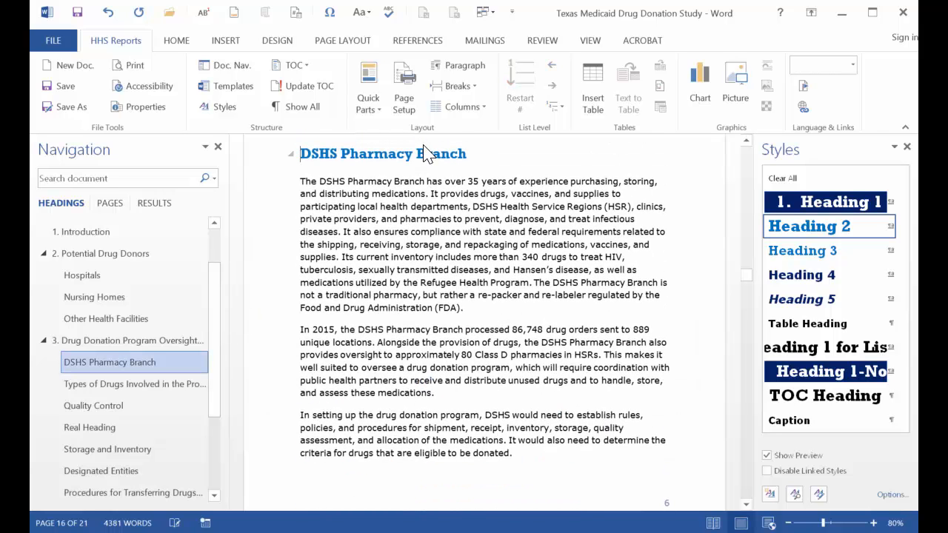
pyautogui.click(89, 276)
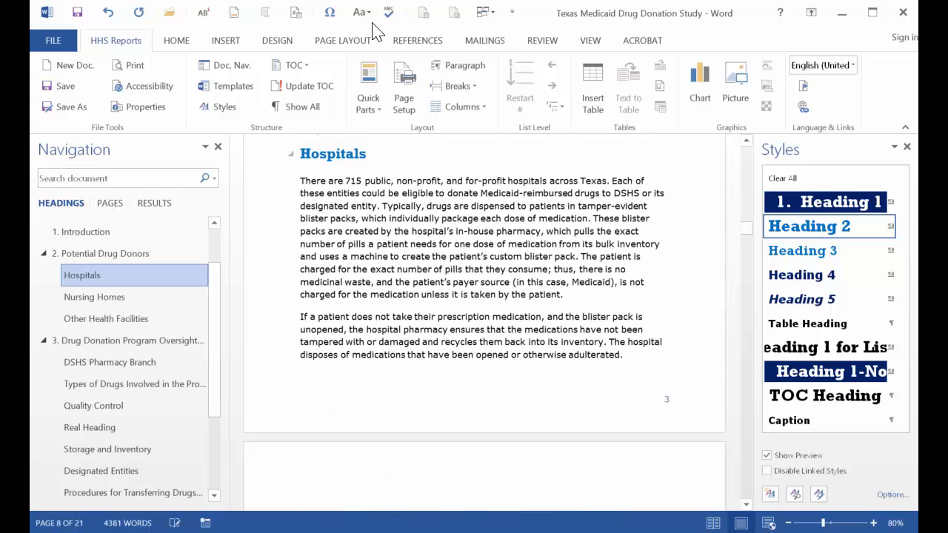
pyautogui.click(90, 406)
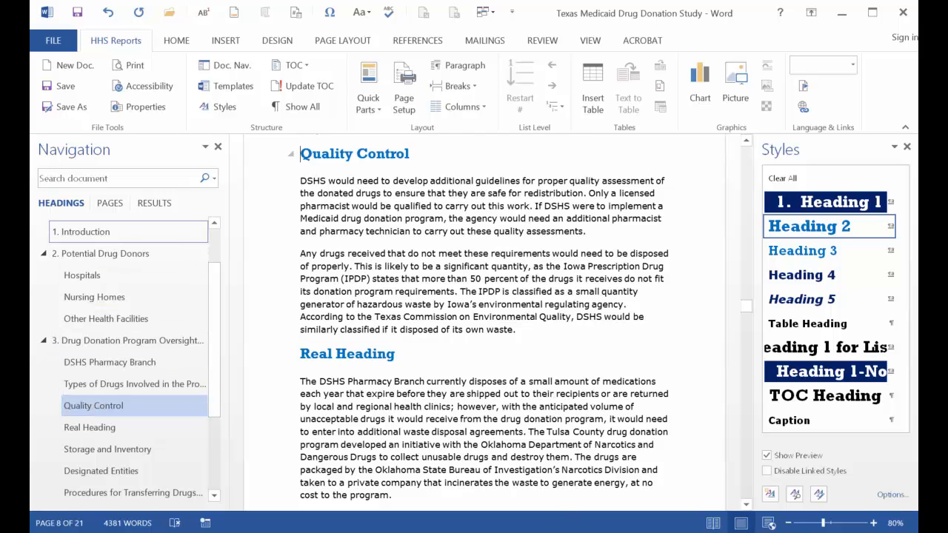
pyautogui.click(82, 232)
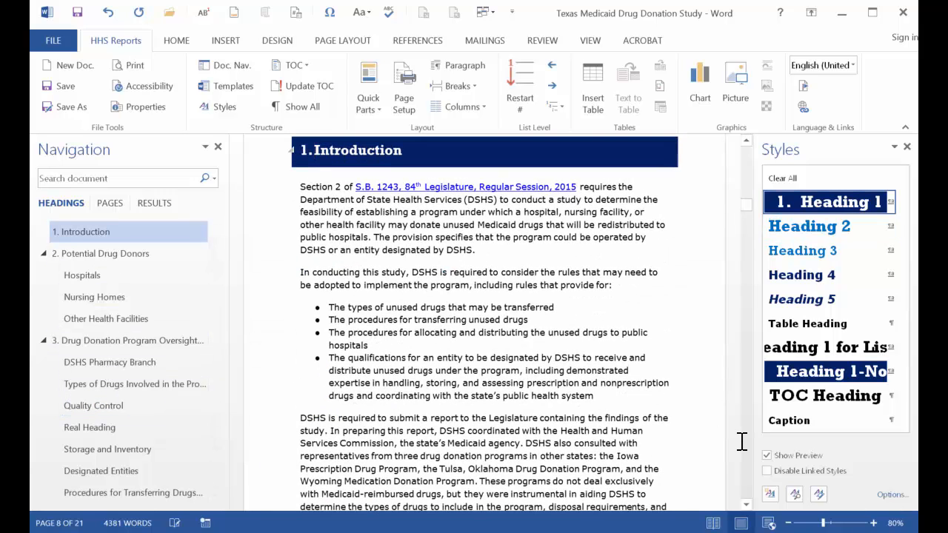
# Scroll through the report from the Introduction to review its section headings and subheadings.
pyautogui.click(746, 504)
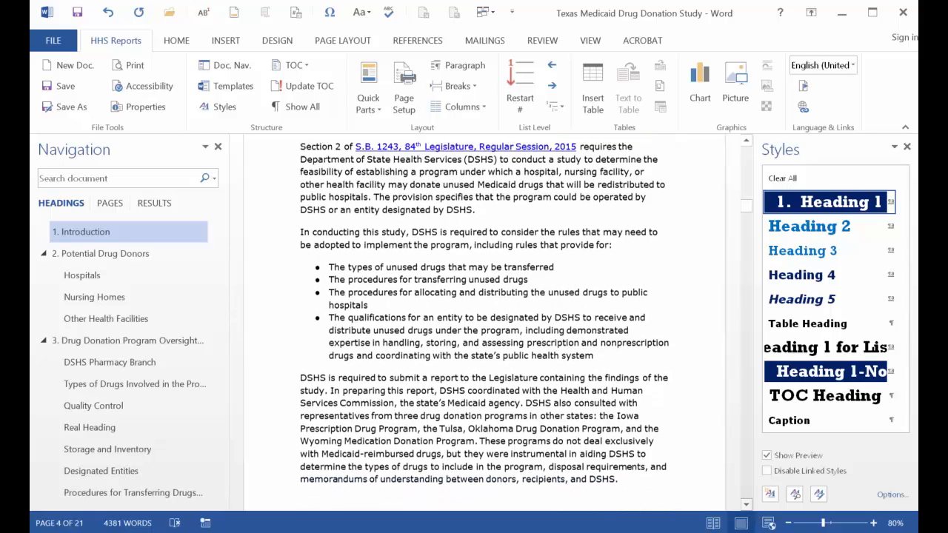
pyautogui.scroll(-10, 745, 505)
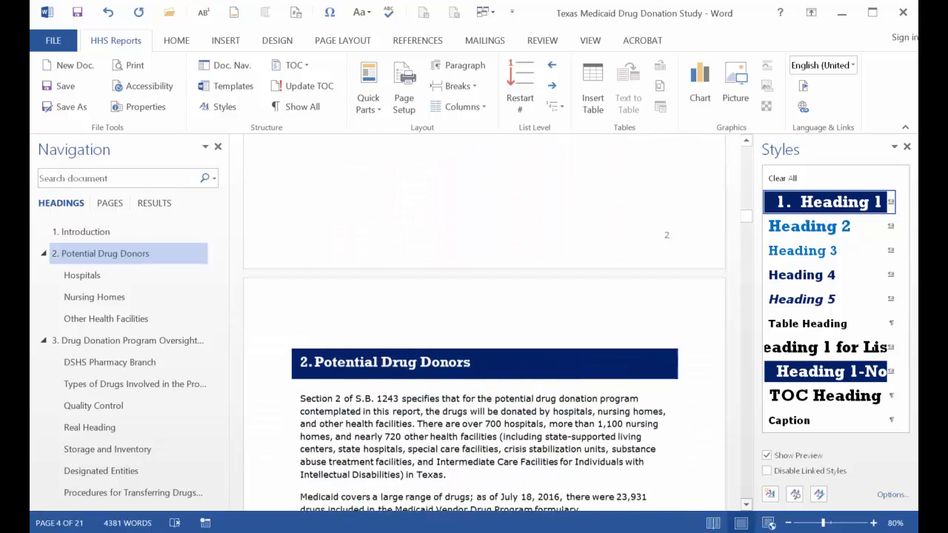
pyautogui.scroll(-10, 746, 504)
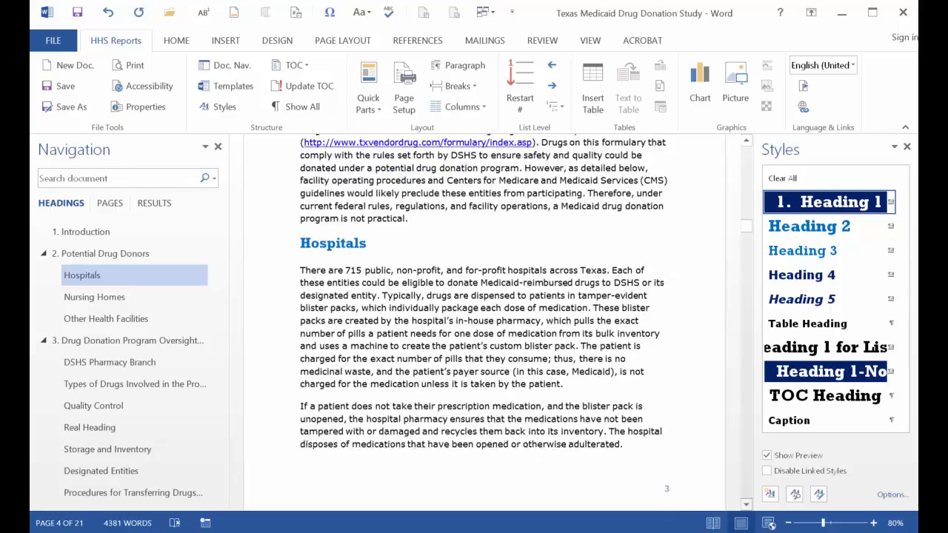
pyautogui.scroll(-10, 746, 505)
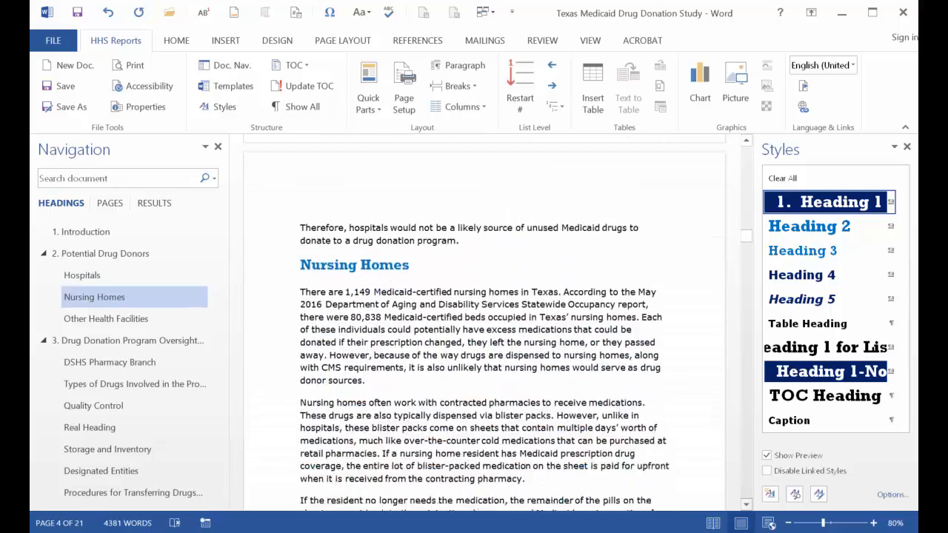
pyautogui.scroll(-10, 746, 504)
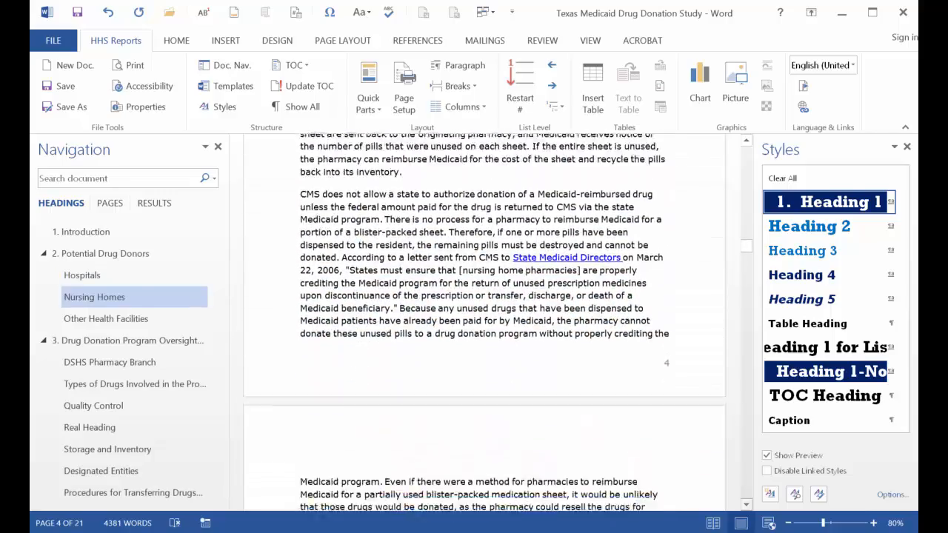
pyautogui.scroll(-10, 746, 504)
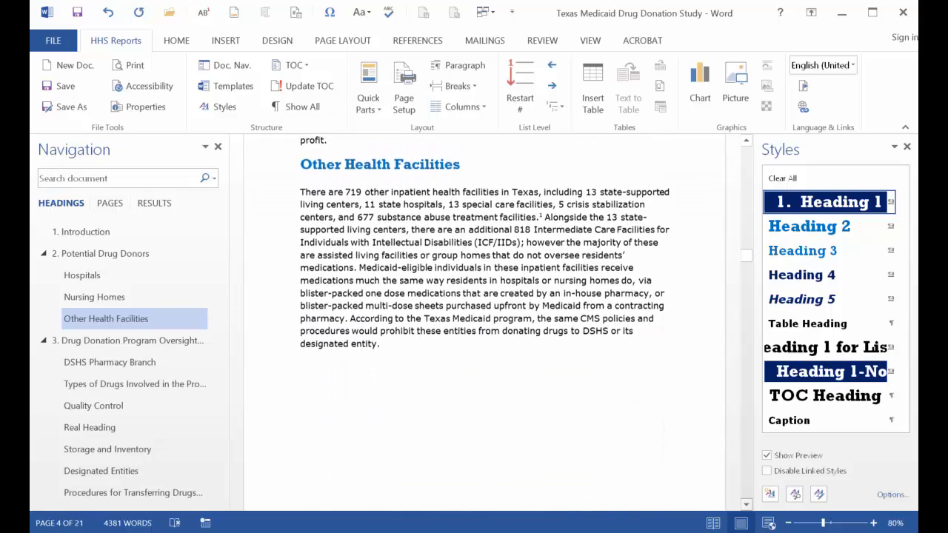
pyautogui.scroll(-10, 746, 505)
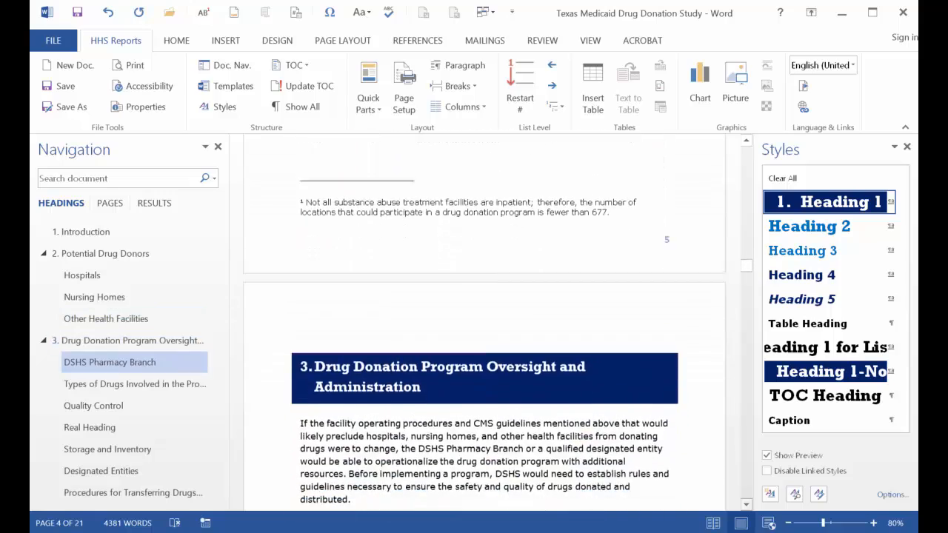
pyautogui.scroll(-10, 746, 504)
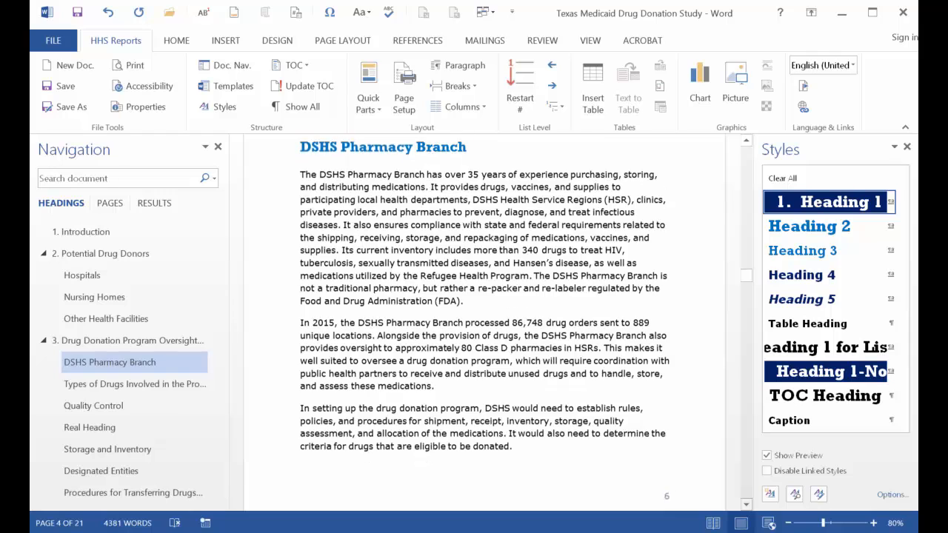
pyautogui.scroll(-10, 746, 504)
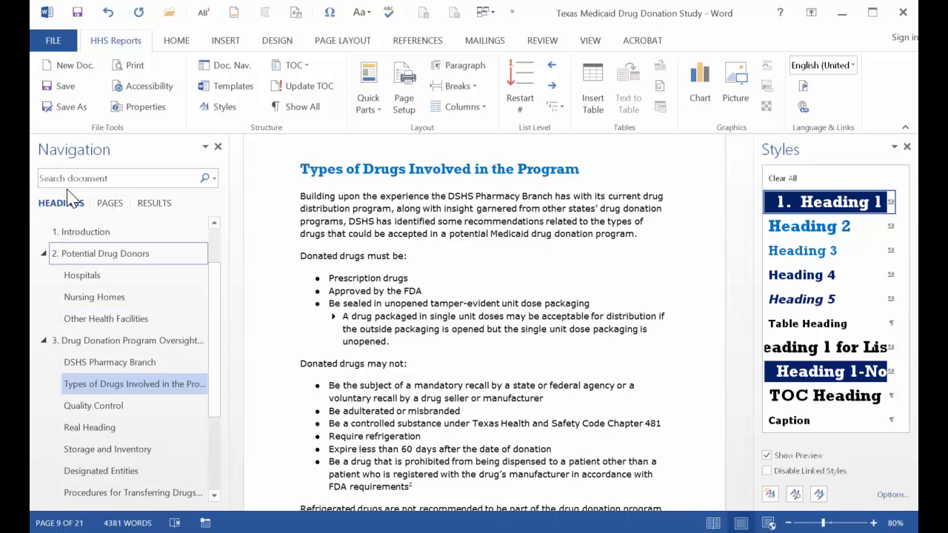
# Create a new blank document from the HHS Reports new document dialog.
pyautogui.click(71, 66)
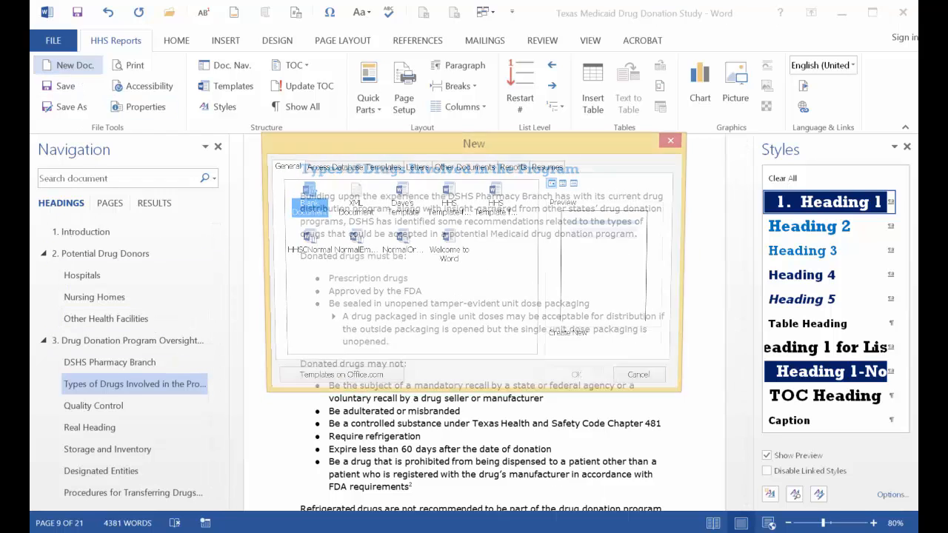
pyautogui.doubleClick(308, 199)
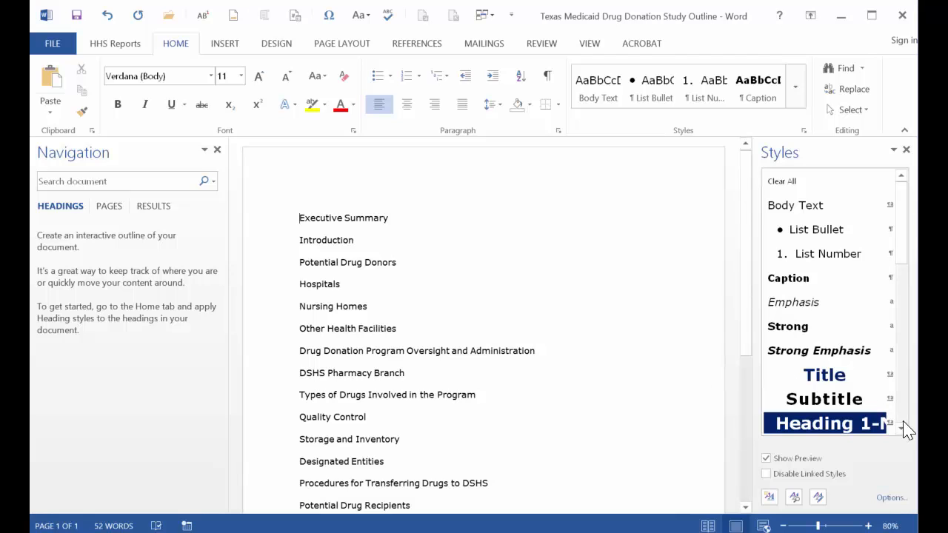
# Style Executive Summary as Heading 1-No Number and Introduction and Potential Drug Donors as numbered Heading 1.
pyautogui.scroll(-5, 828, 303)
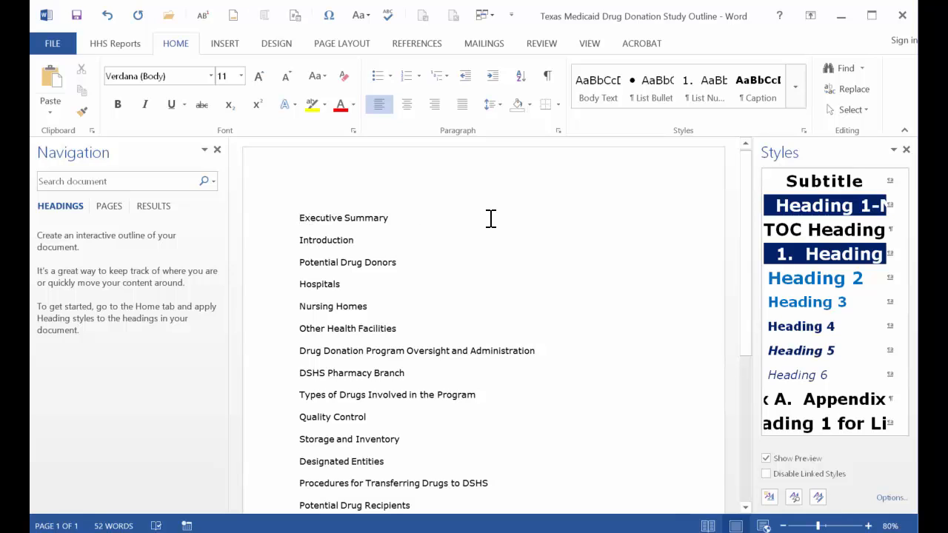
pyautogui.click(807, 208)
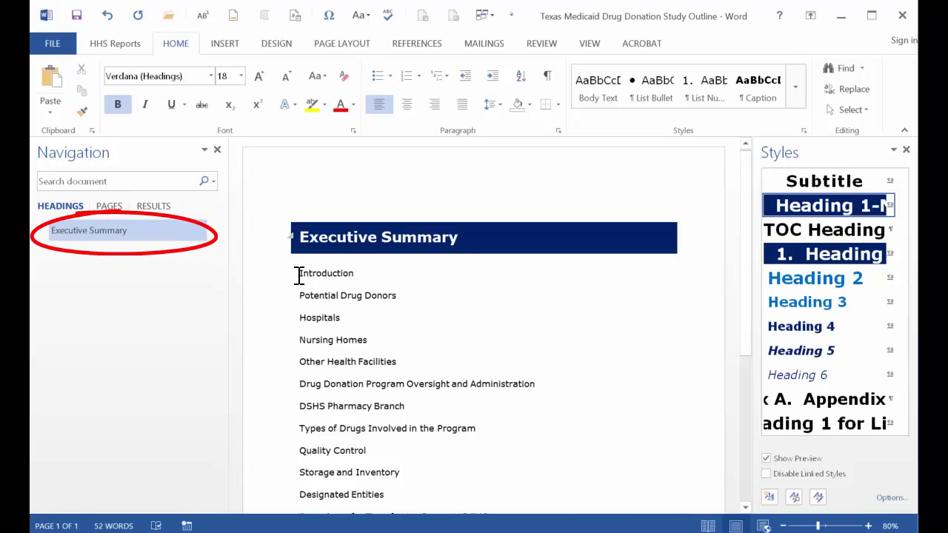
pyautogui.press('Down')
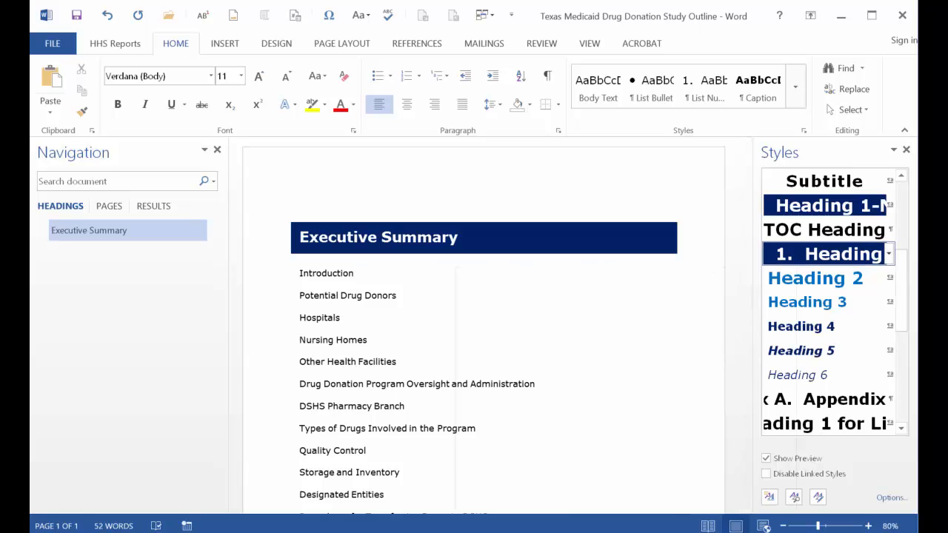
pyautogui.click(826, 254)
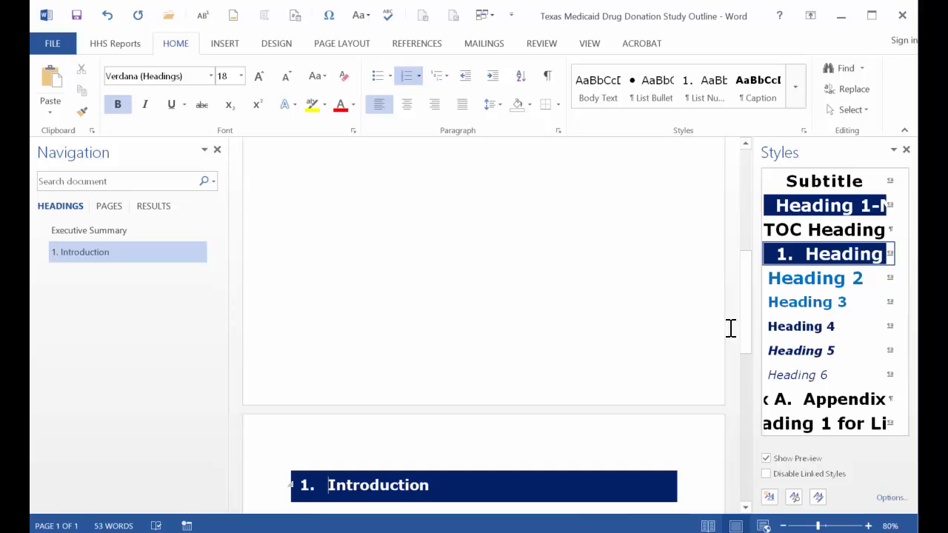
pyautogui.click(745, 364)
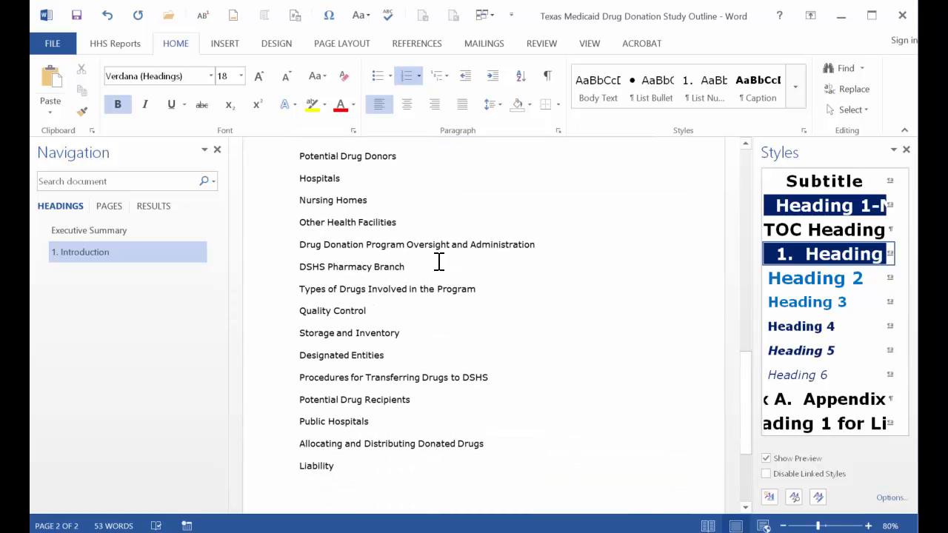
pyautogui.click(300, 156)
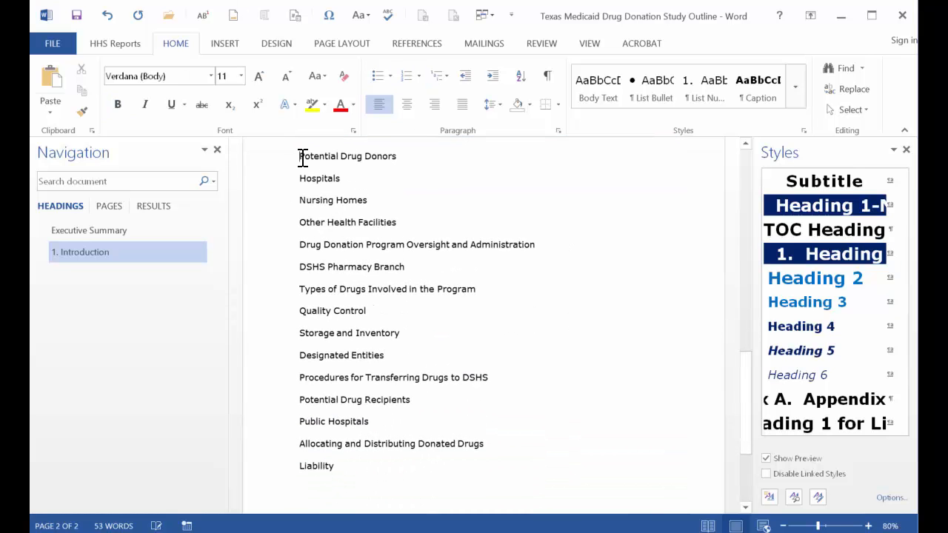
pyautogui.click(791, 254)
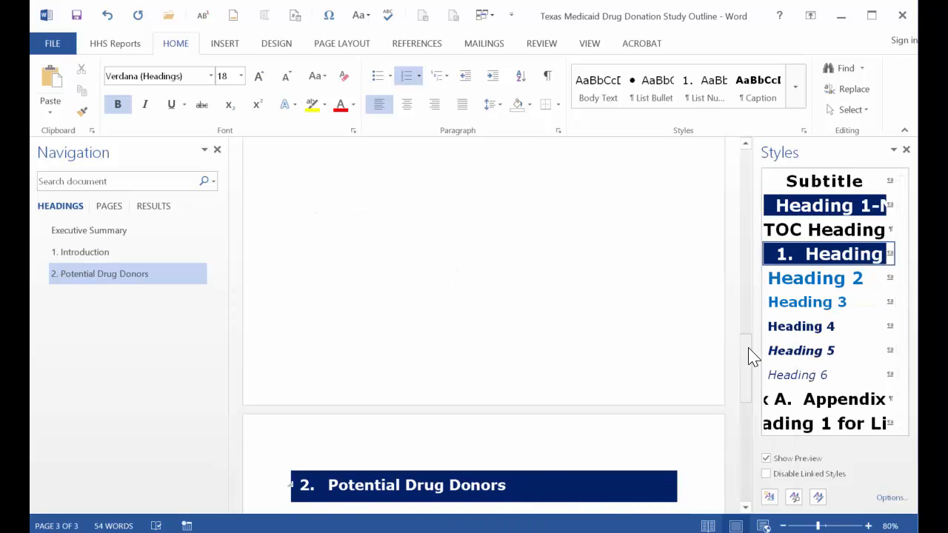
# Apply Heading 2 to the Hospitals, Nursing Homes and Other Health Facilities lines.
pyautogui.moveTo(750, 357); pyautogui.dragTo(746, 388)
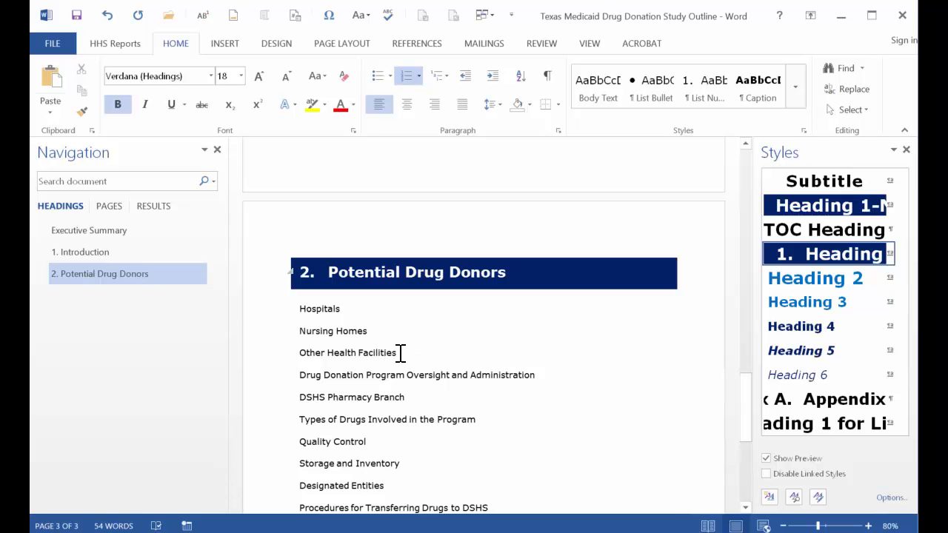
pyautogui.moveTo(399, 353)
pyautogui.mouseDown()
pyautogui.moveTo(328, 332)
pyautogui.moveTo(298, 308)
pyautogui.mouseUp()
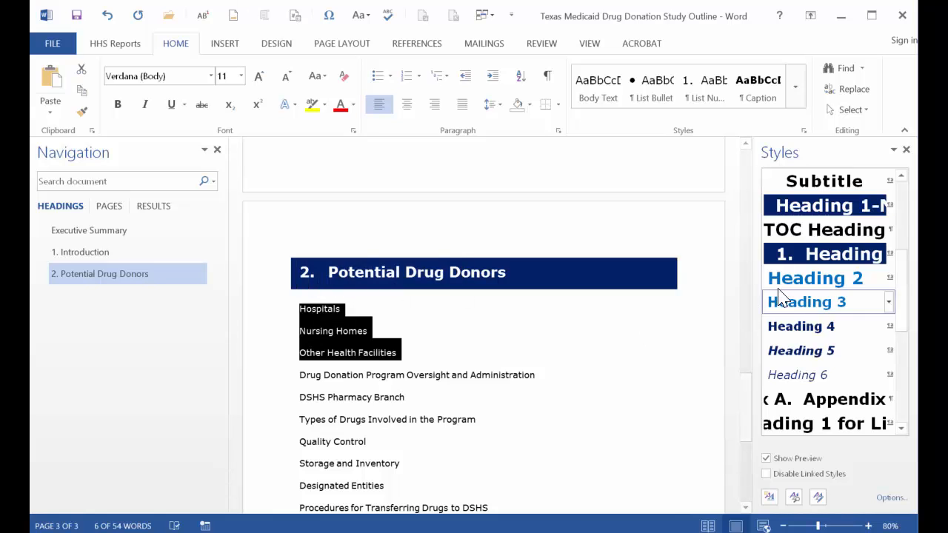
pyautogui.moveTo(785, 282)
pyautogui.click(815, 279)
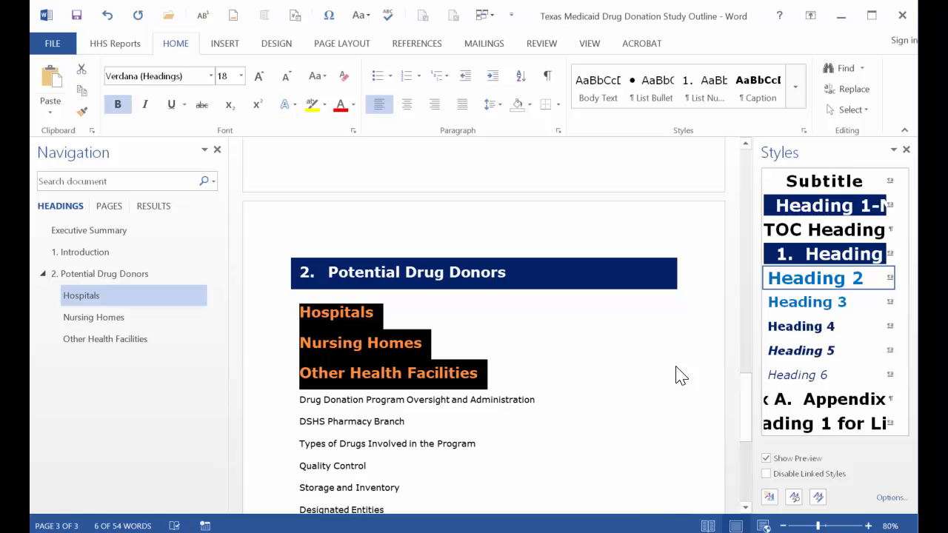
# Apply numbered Heading 1 to Drug Donation Program Oversight and Administration and Heading 2 to its six subsection lines.
pyautogui.click(301, 400)
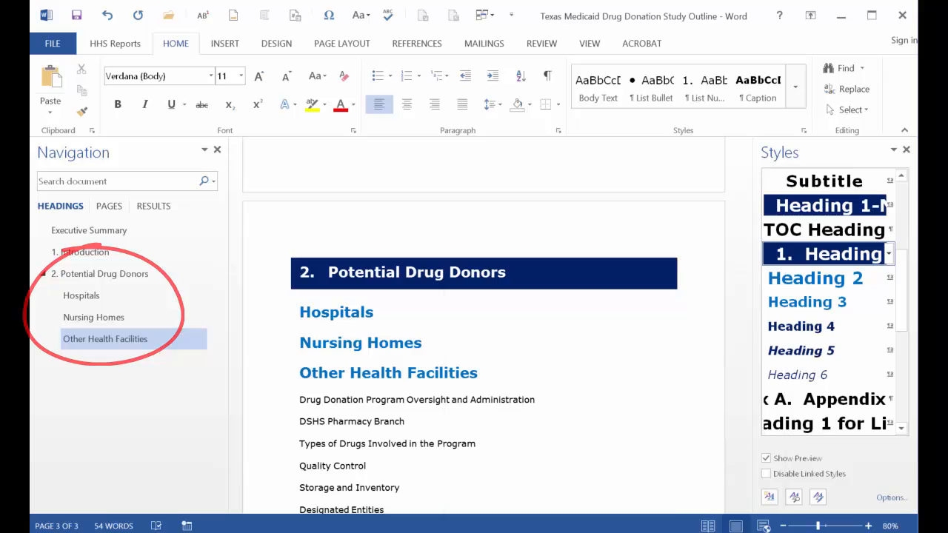
pyautogui.click(785, 269)
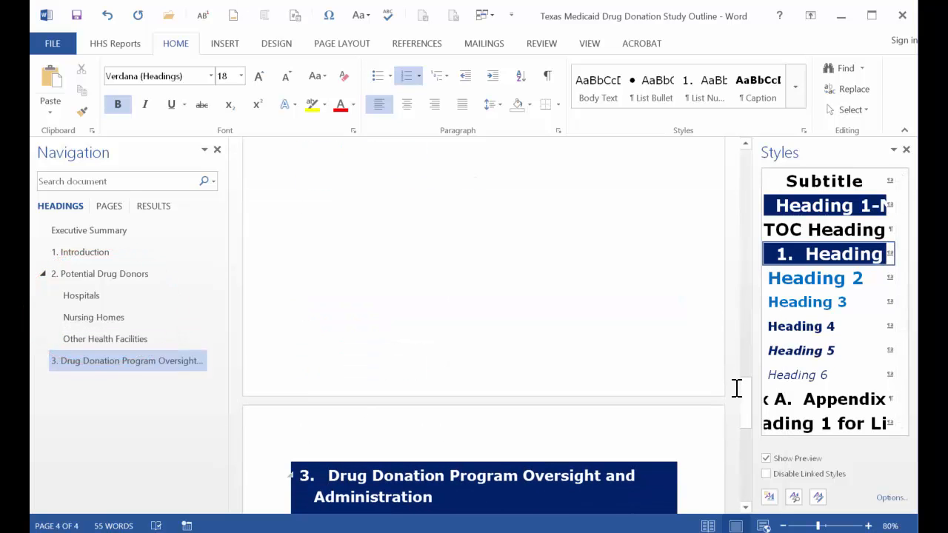
pyautogui.scroll(-3, 741, 404)
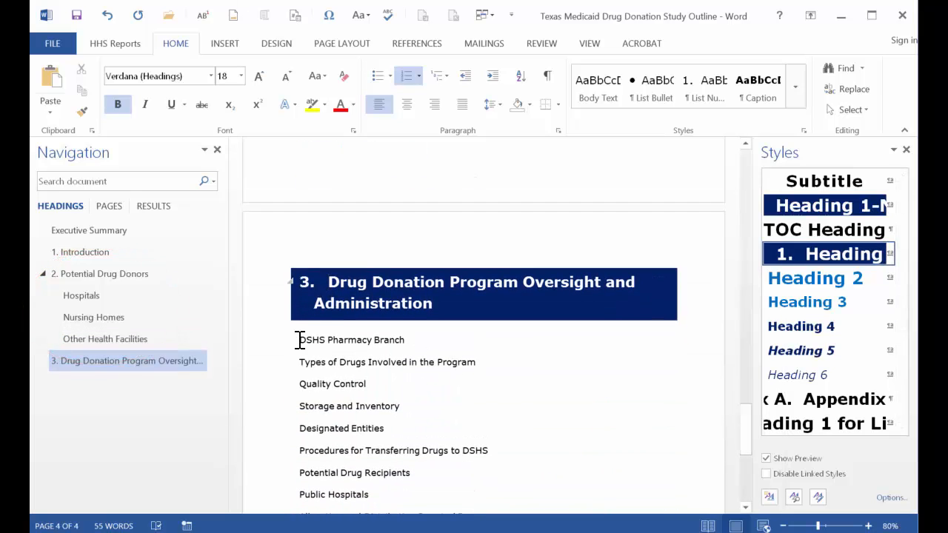
pyautogui.moveTo(300, 340); pyautogui.dragTo(522, 449)
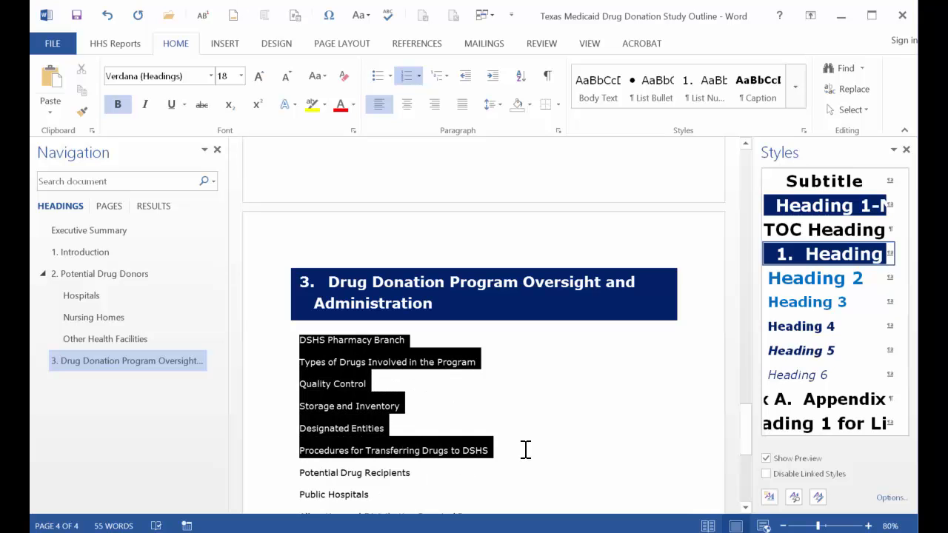
pyautogui.click(814, 278)
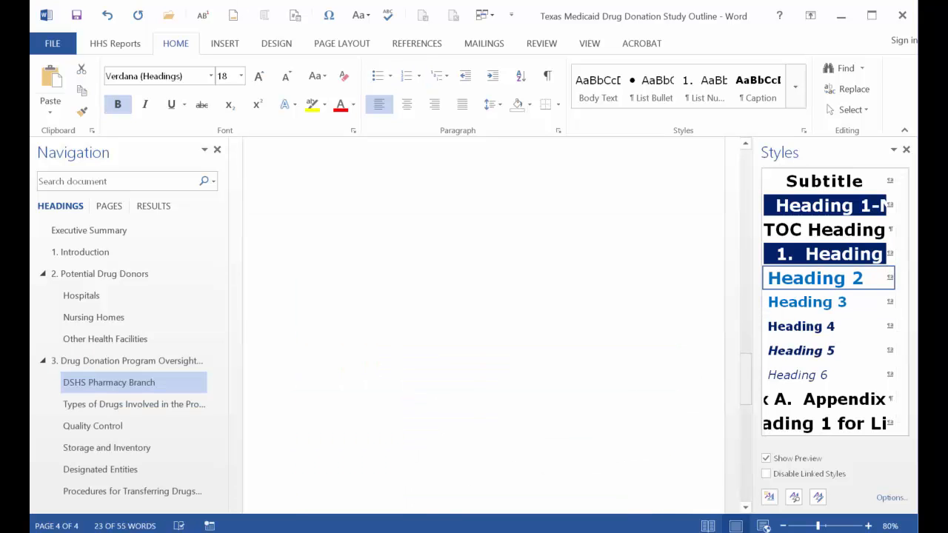
# Apply numbered Heading 1 to Potential Drug Recipients and Heading 2 to Public Hospitals and Allocating and Distributing Donated Drugs.
pyautogui.scroll(-4, 754, 459)
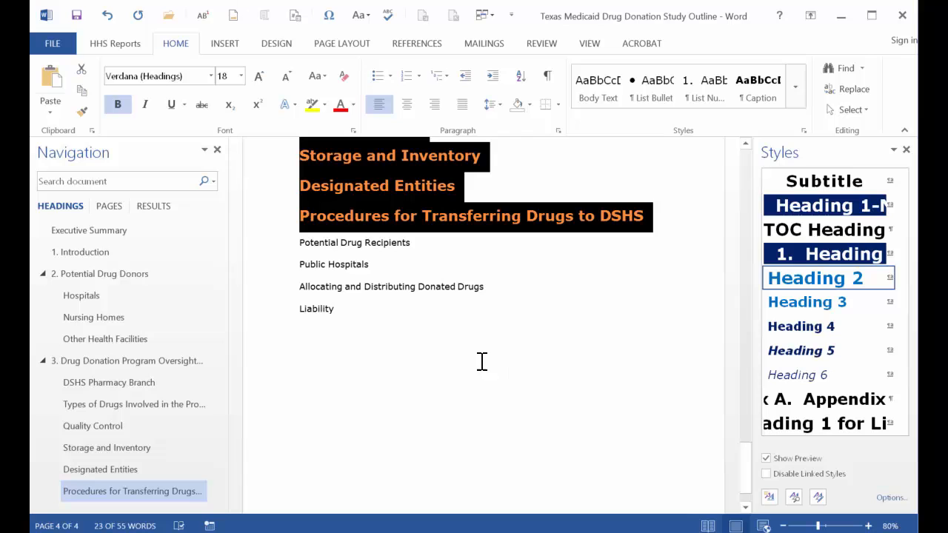
pyautogui.click(522, 246)
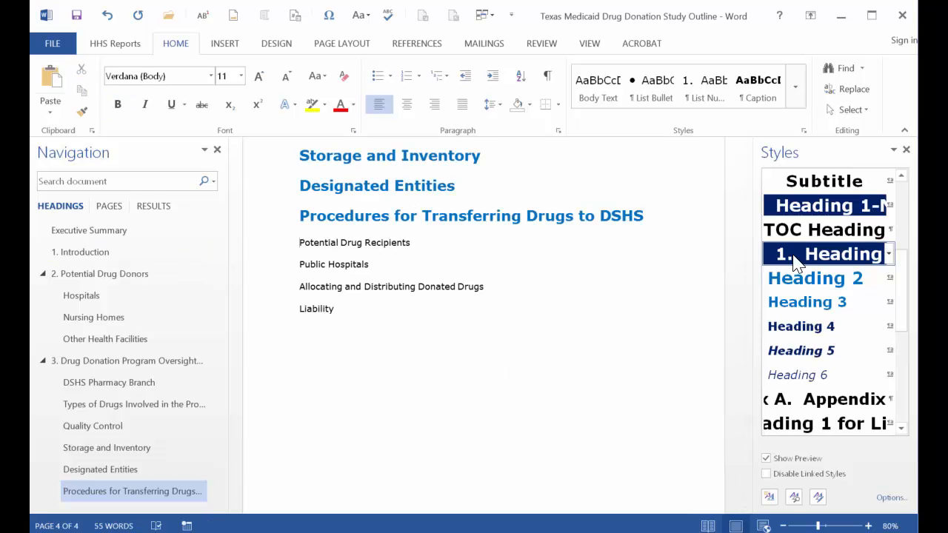
pyautogui.click(778, 255)
pyautogui.scroll(-2, 748, 433)
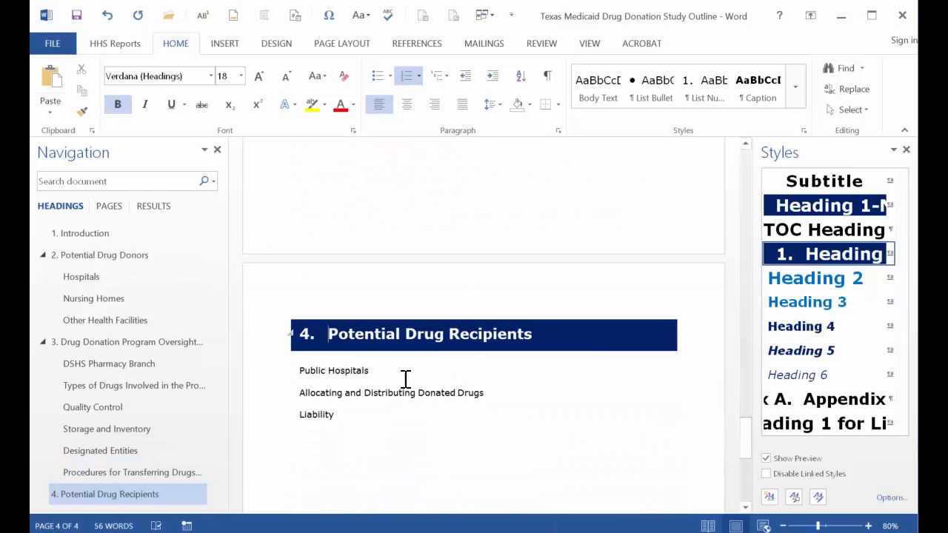
pyautogui.moveTo(320, 372); pyautogui.dragTo(507, 402)
pyautogui.click(785, 278)
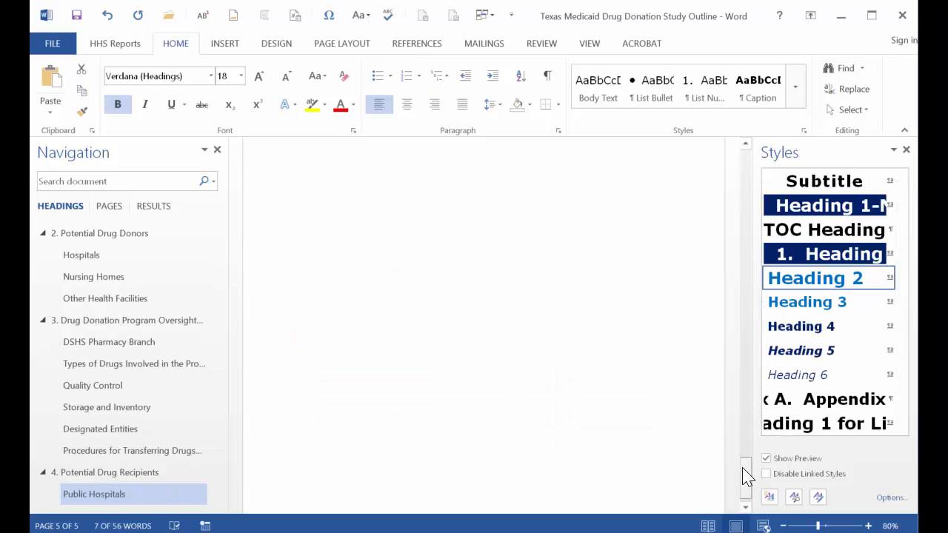
# Apply the numbered Heading 1 style to the Liability line.
pyautogui.scroll(-2, 745, 474)
pyautogui.click(301, 322)
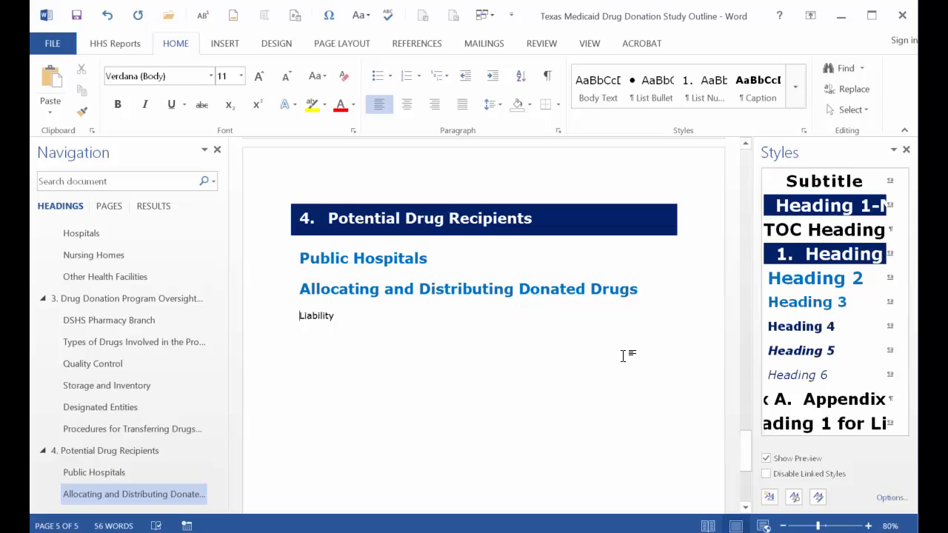
pyautogui.click(798, 264)
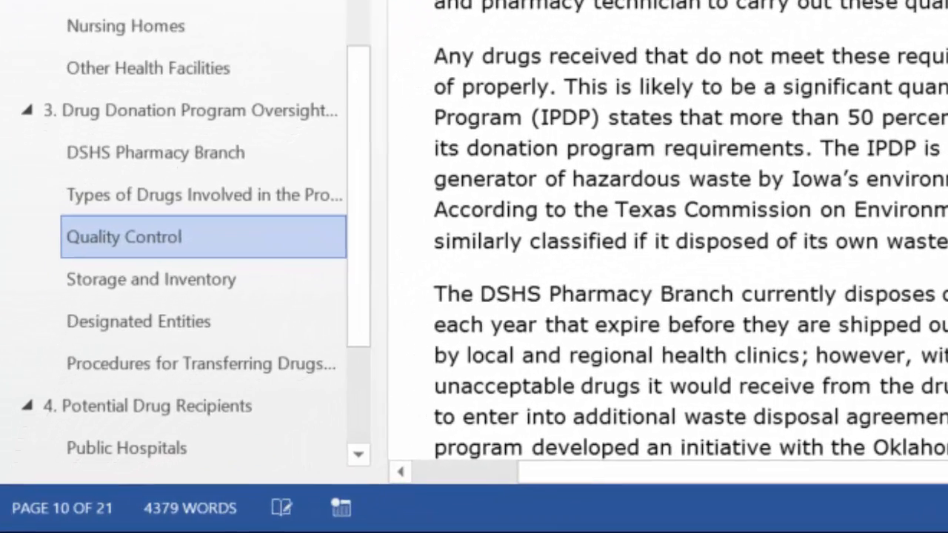
# Promote Quality Control to a top-level heading, then demote it so its following subsections become Heading 3 beneath it.
pyautogui.rightClick(185, 241)
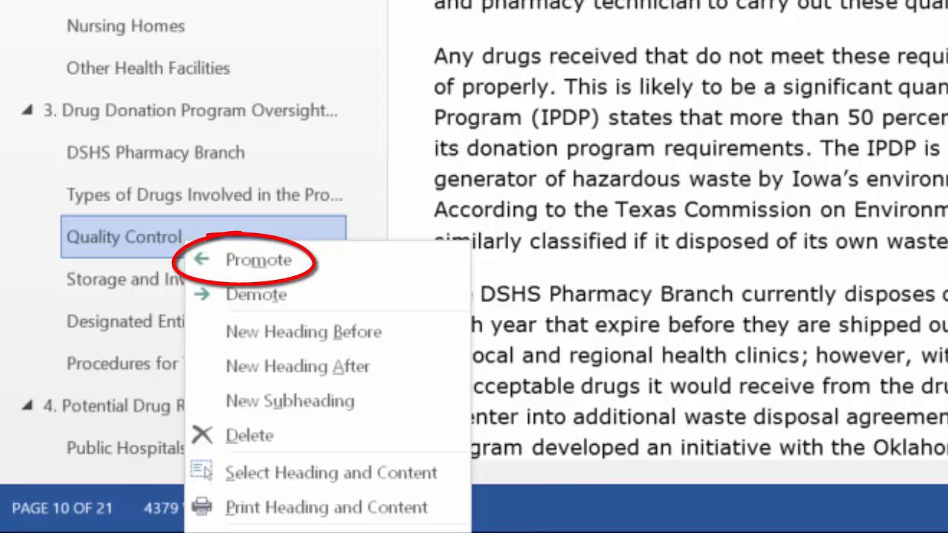
pyautogui.click(282, 263)
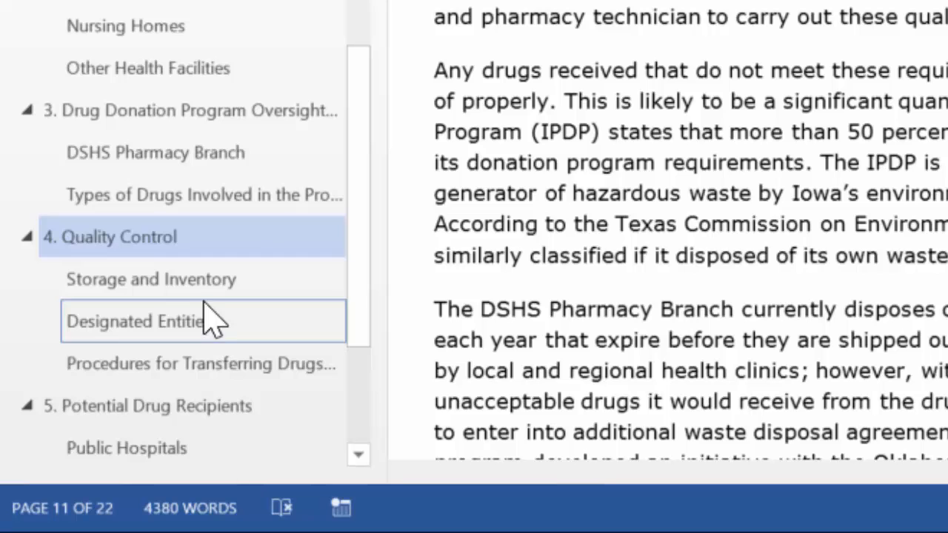
pyautogui.rightClick(146, 235)
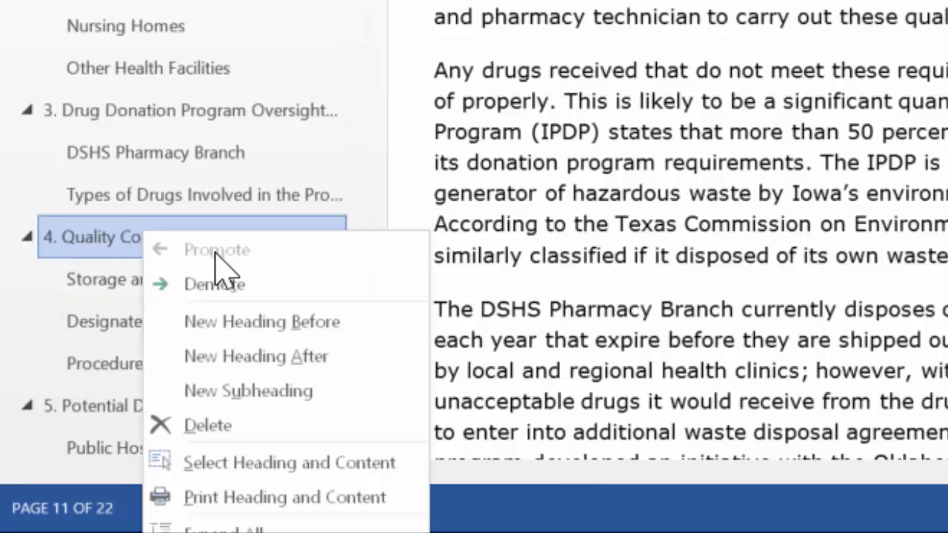
pyautogui.click(213, 283)
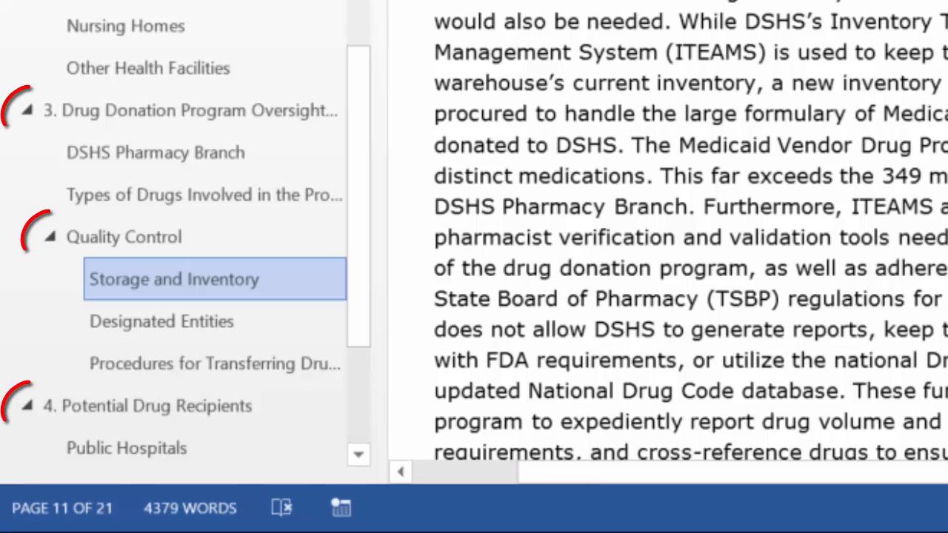
# Collapse and expand the Drug Donation Program Oversight and Quality Control headings in the navigation outline.
pyautogui.scroll(6, 668, 230)
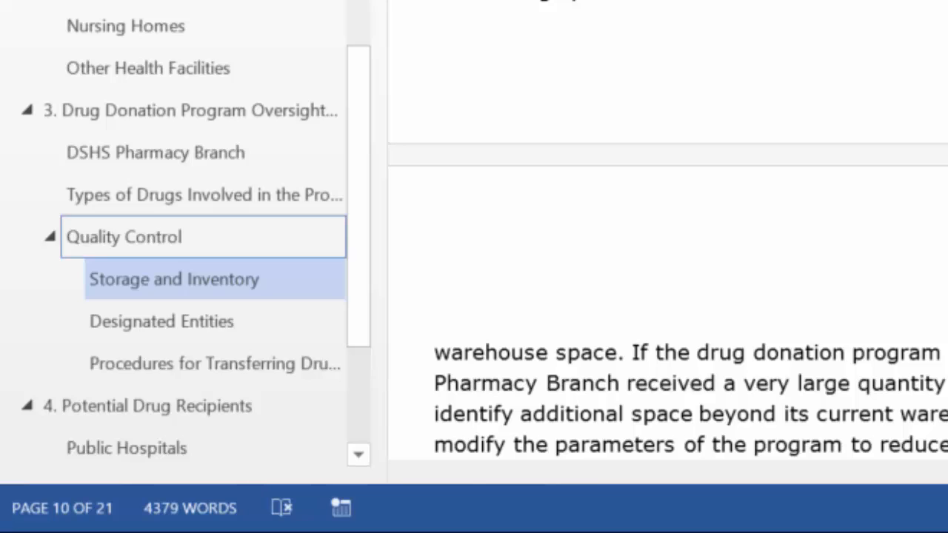
pyautogui.click(50, 236)
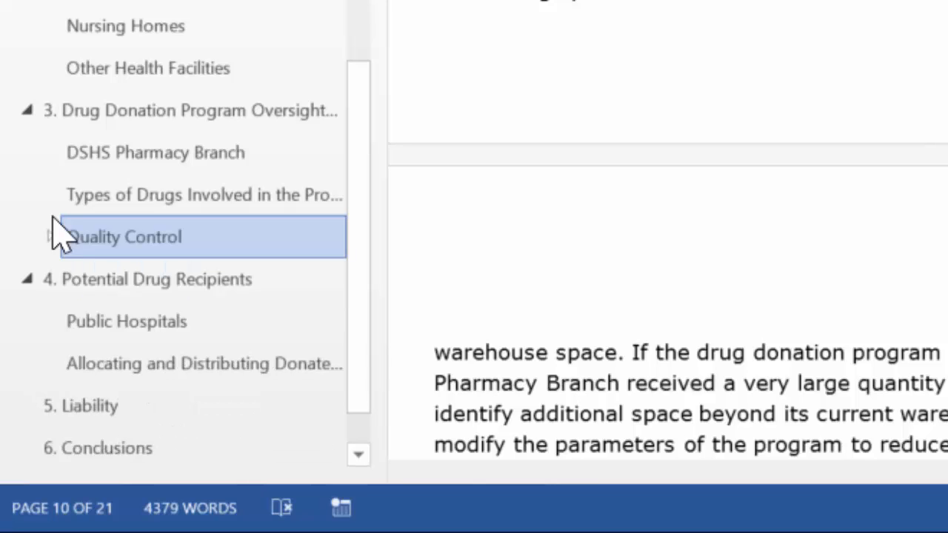
pyautogui.click(27, 110)
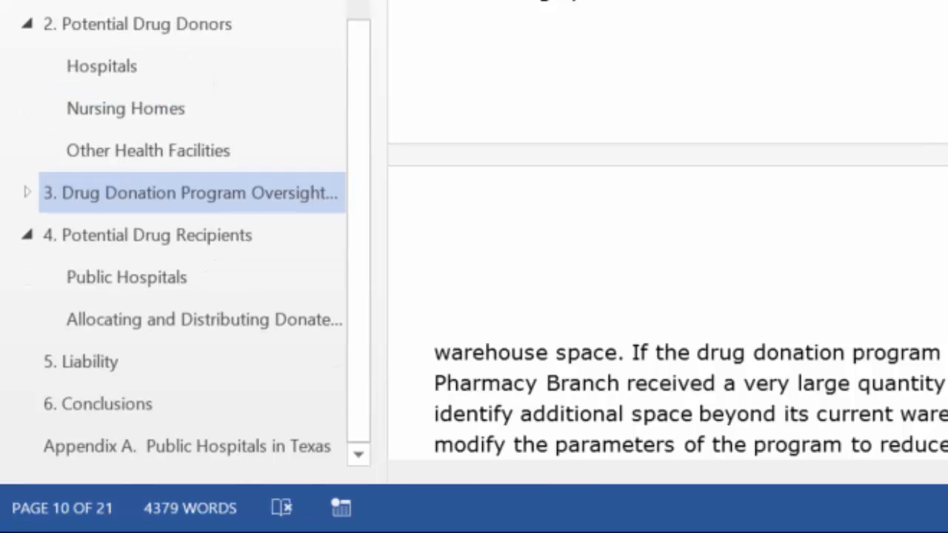
pyautogui.click(27, 193)
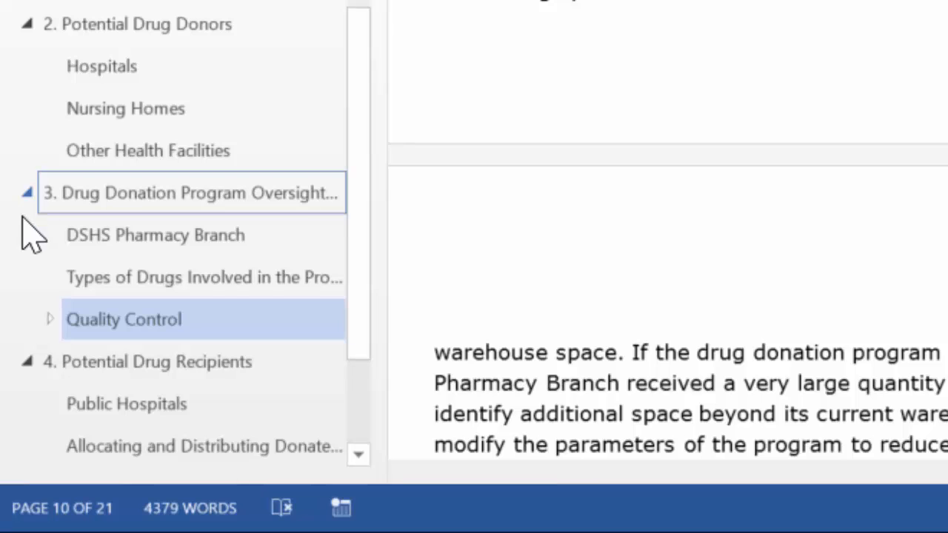
pyautogui.click(50, 319)
pyautogui.press('Down')
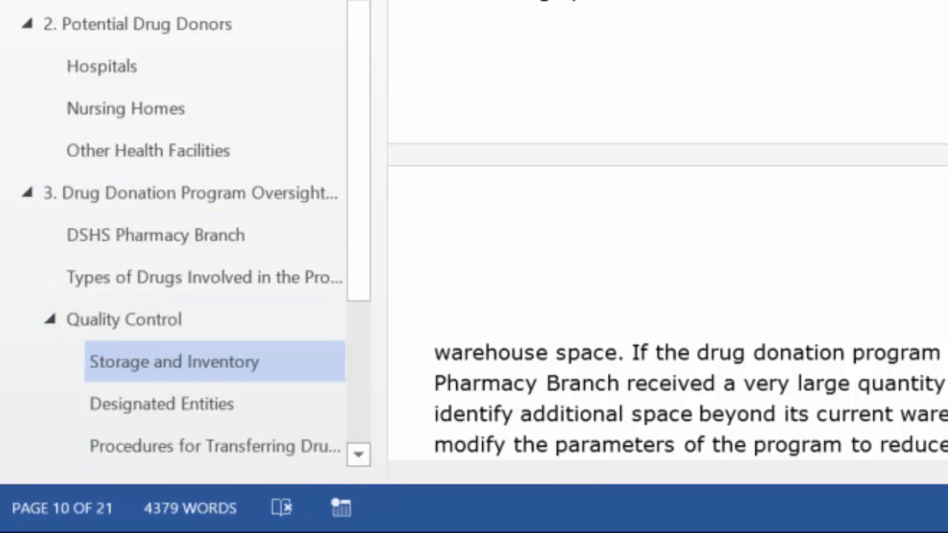
pyautogui.click(360, 455)
pyautogui.click(359, 454)
pyautogui.click(359, 455)
pyautogui.click(359, 455)
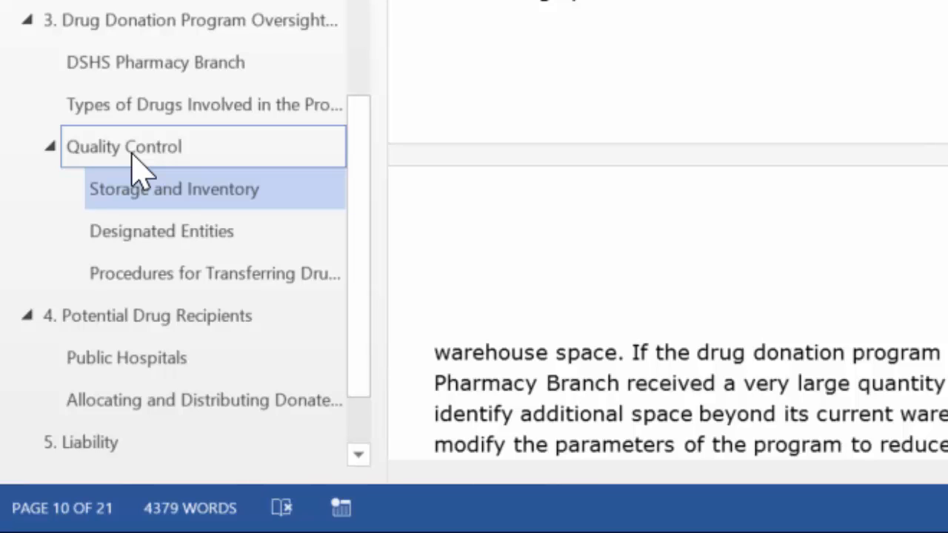
# Move the Quality Control section with its subsections above DSHS Pharmacy Branch and jump through its subheadings.
pyautogui.moveTo(139, 169); pyautogui.dragTo(137, 49)
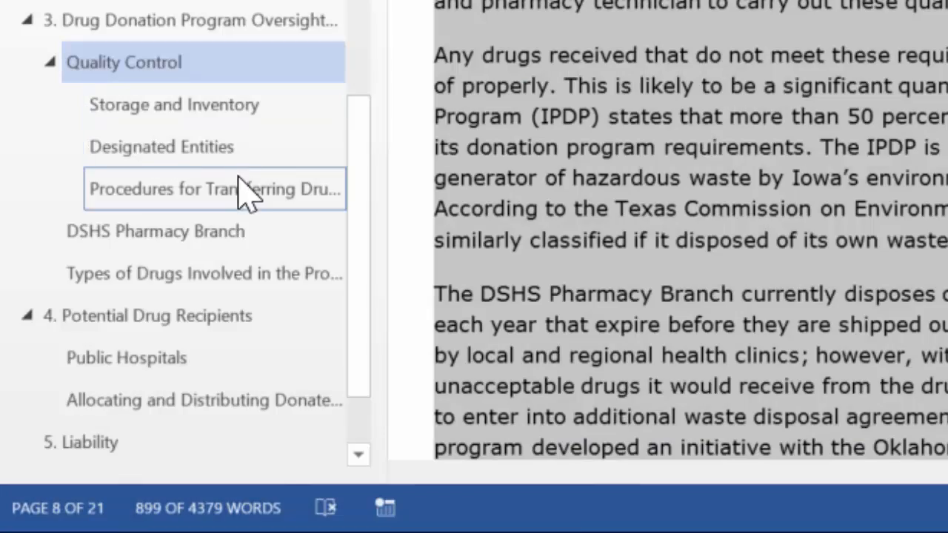
pyautogui.click(215, 189)
pyautogui.scroll(-3, 666, 245)
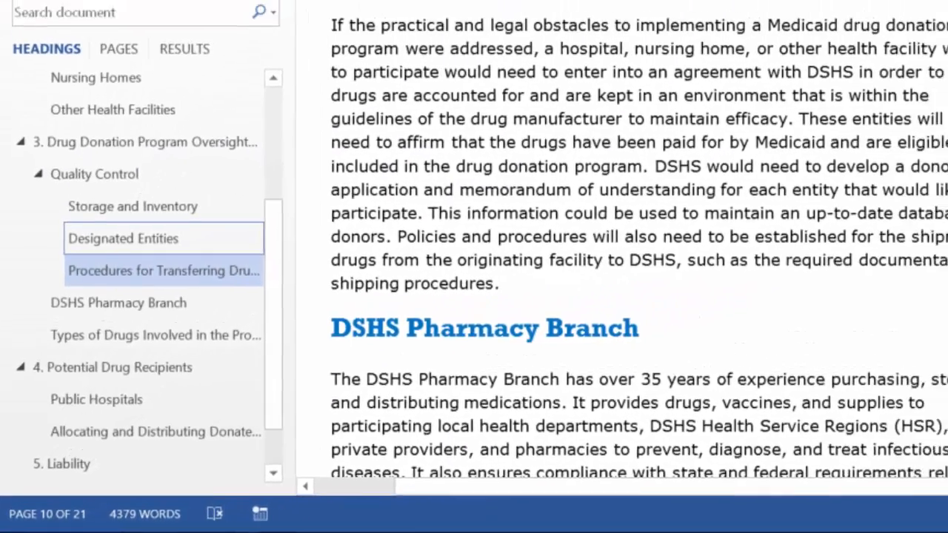
pyautogui.click(147, 180)
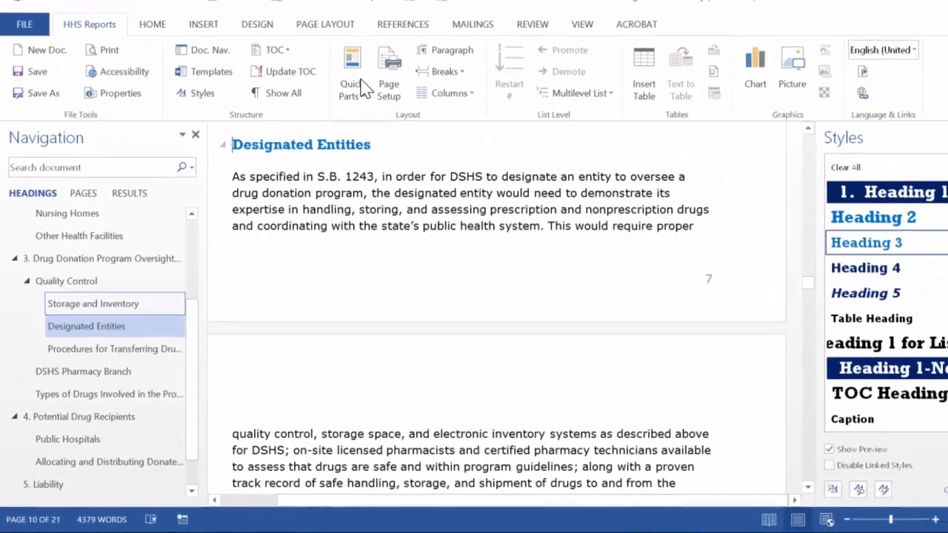
pyautogui.click(107, 272)
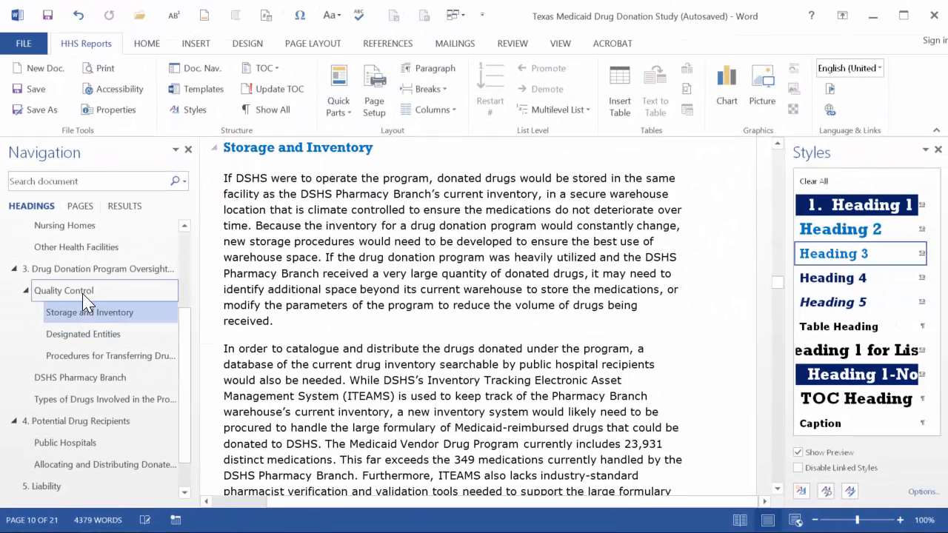
# Delete the Quality Control section from the navigation outline and undo the deletion.
pyautogui.rightClick(83, 294)
pyautogui.click(157, 413)
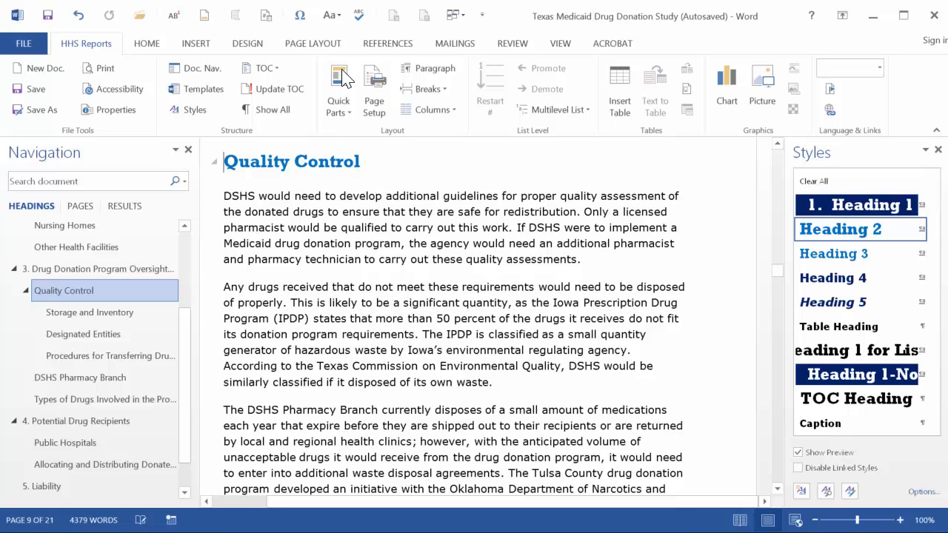
pyautogui.rightClick(82, 294)
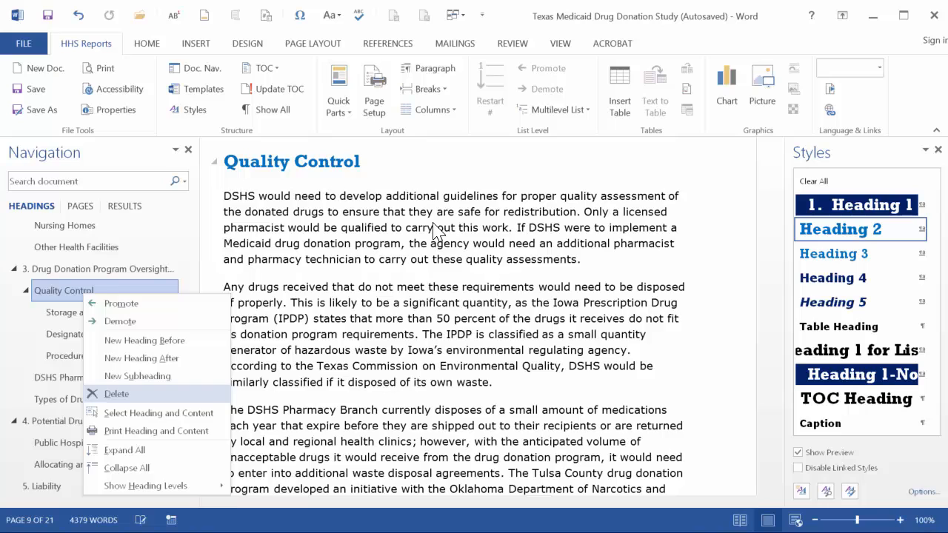
pyautogui.press('Return')
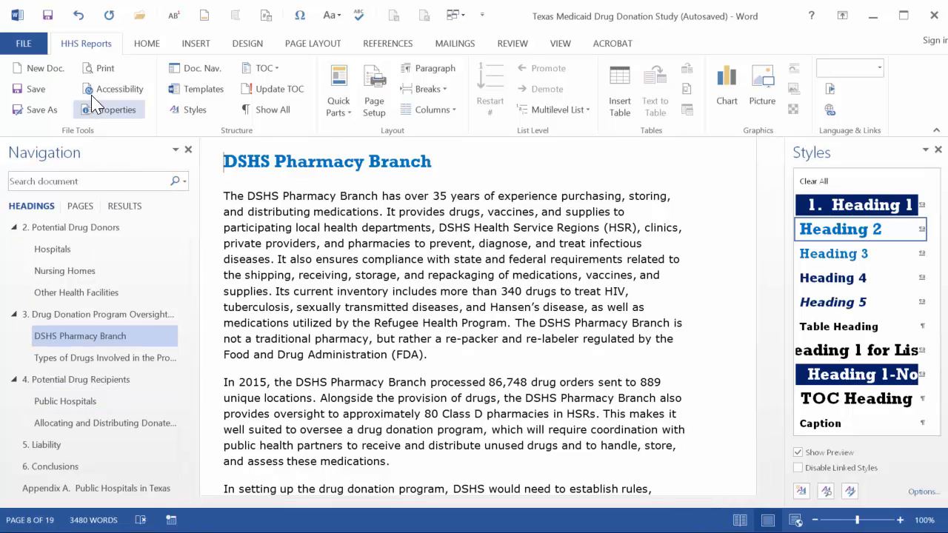
pyautogui.click(78, 14)
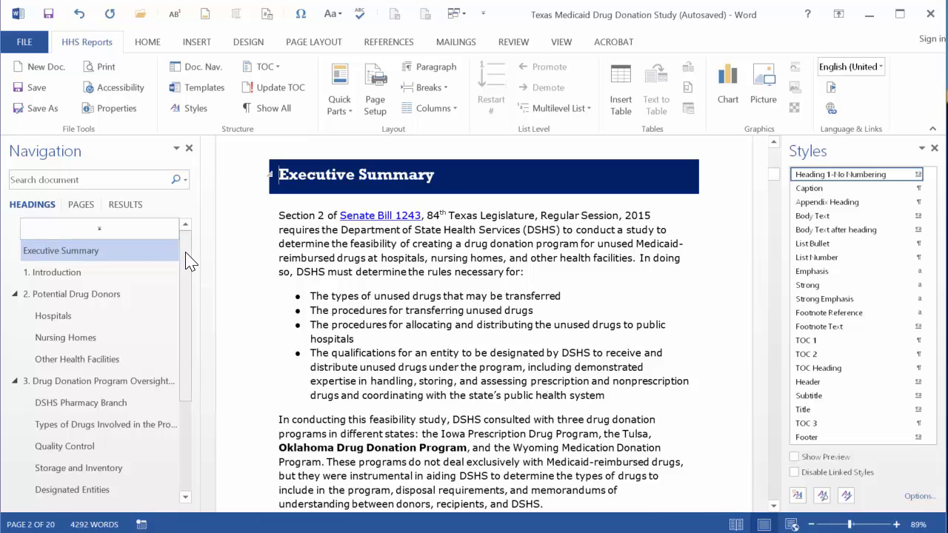
# Insert an Automatic Table 1 table of contents at the start of the document.
pyautogui.moveTo(185, 253)
pyautogui.mouseDown()
pyautogui.moveTo(186, 405)
pyautogui.moveTo(185, 251)
pyautogui.mouseUp()
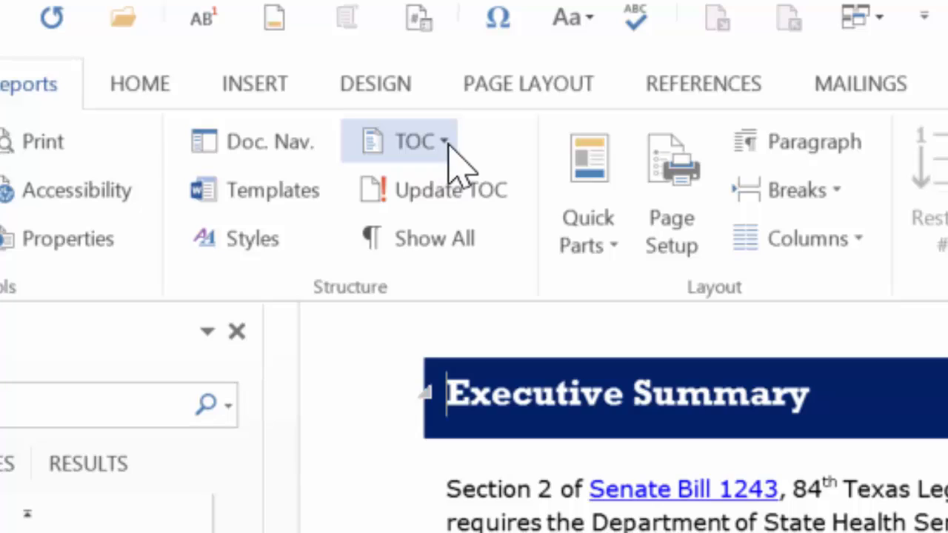
pyautogui.click(444, 142)
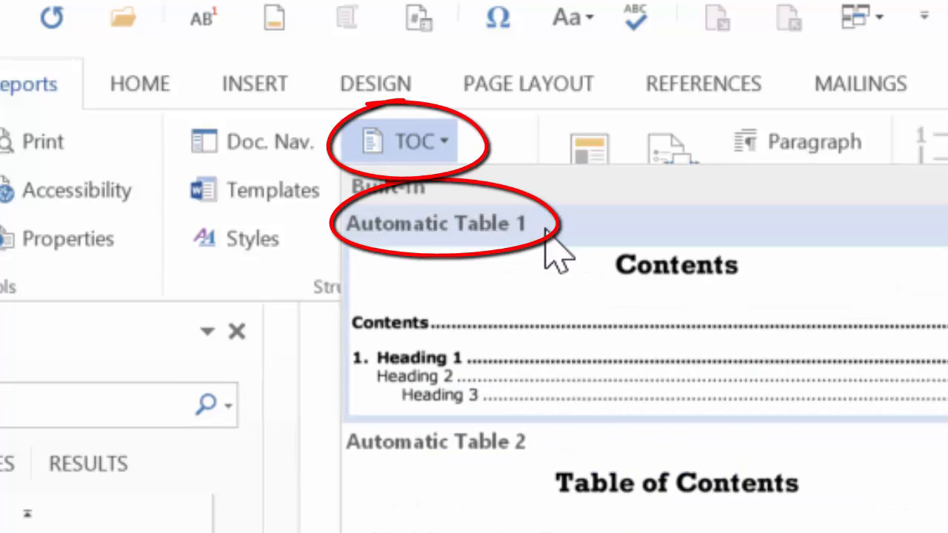
pyautogui.click(645, 318)
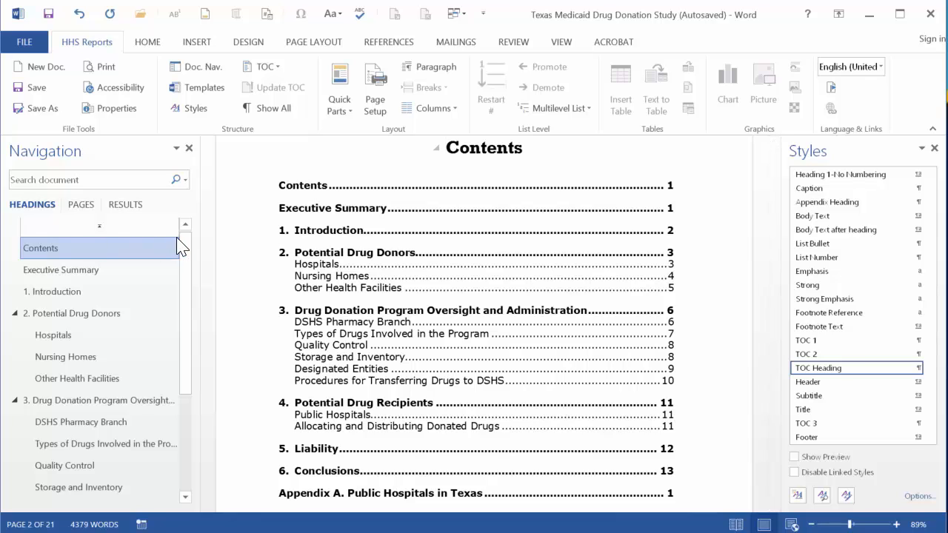
# Turn on Show Preview in the Styles pane.
pyautogui.moveTo(183, 244)
pyautogui.mouseDown()
pyautogui.moveTo(186, 371)
pyautogui.moveTo(186, 259)
pyautogui.mouseUp()
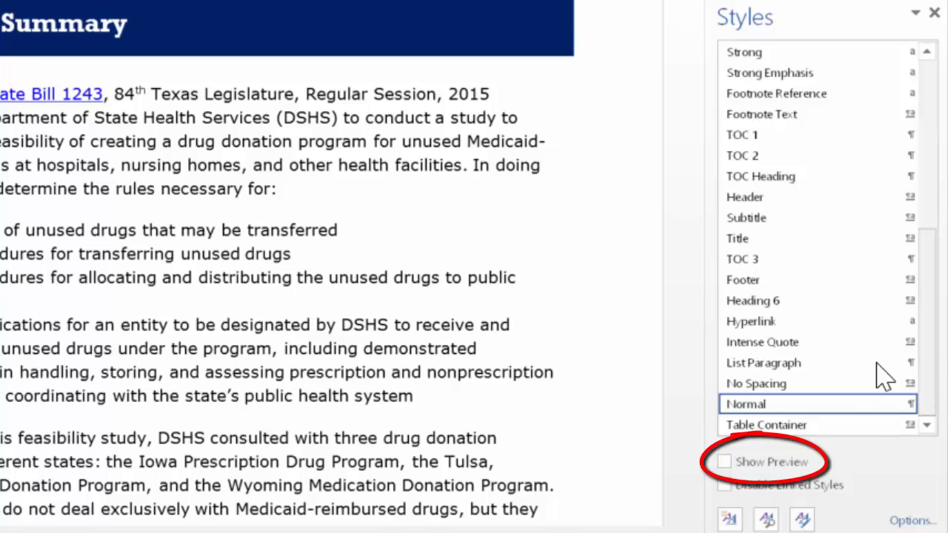
pyautogui.click(724, 464)
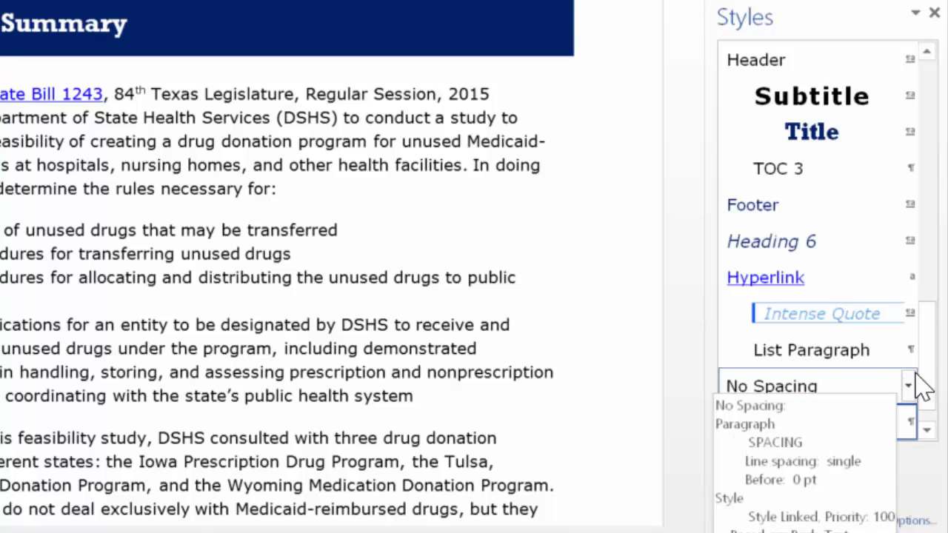
pyautogui.moveTo(935, 392); pyautogui.dragTo(927, 52)
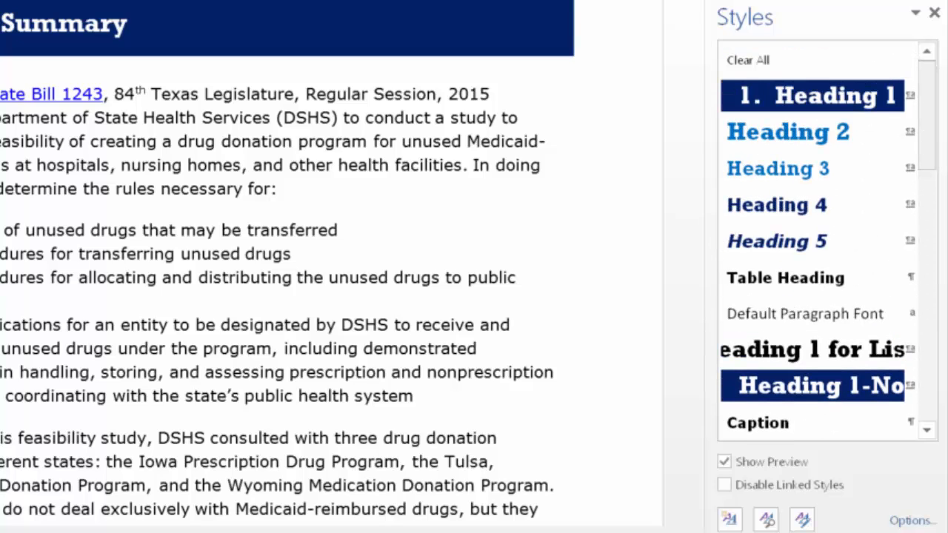
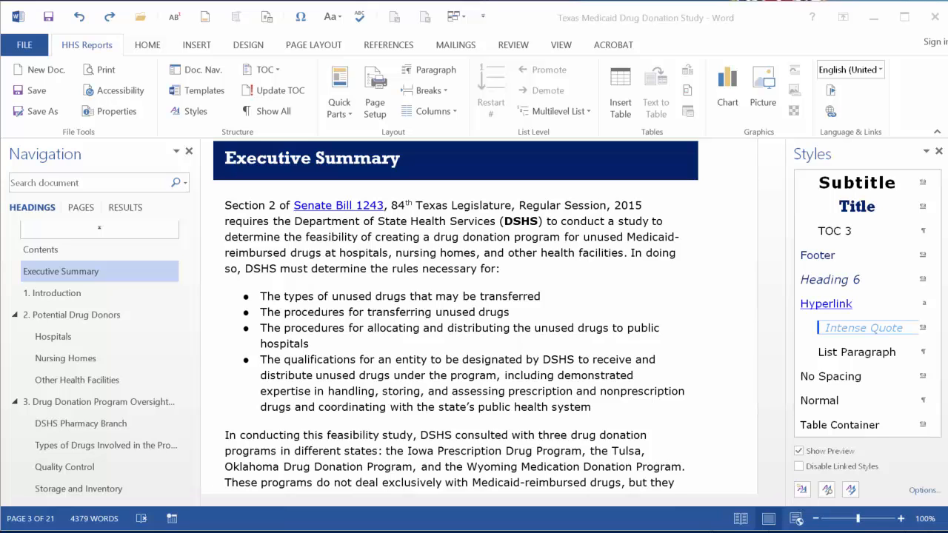
# Apply the Strong style to DSHS in the Executive Summary, undoing a direct bold attempt first.
pyautogui.click(766, 448)
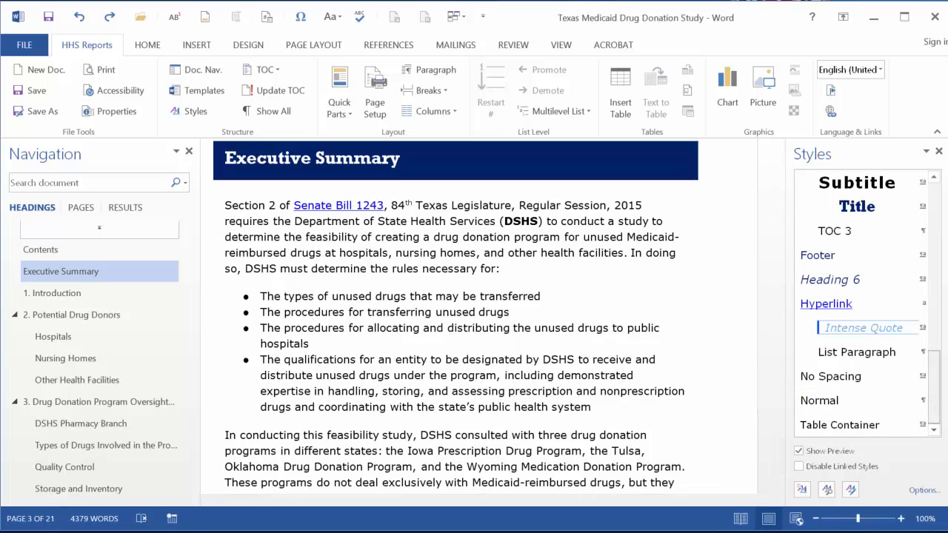
pyautogui.moveTo(931, 392); pyautogui.dragTo(932, 319)
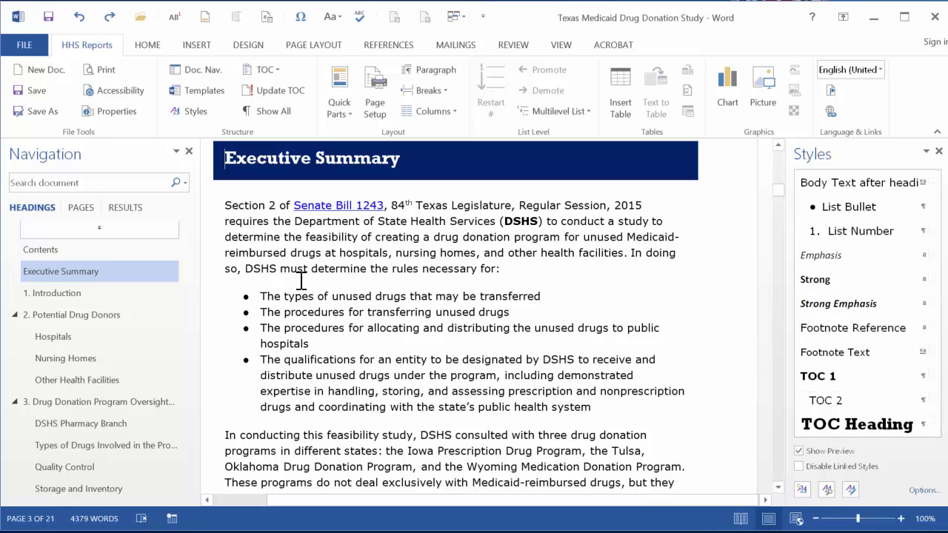
pyautogui.doubleClick(269, 269)
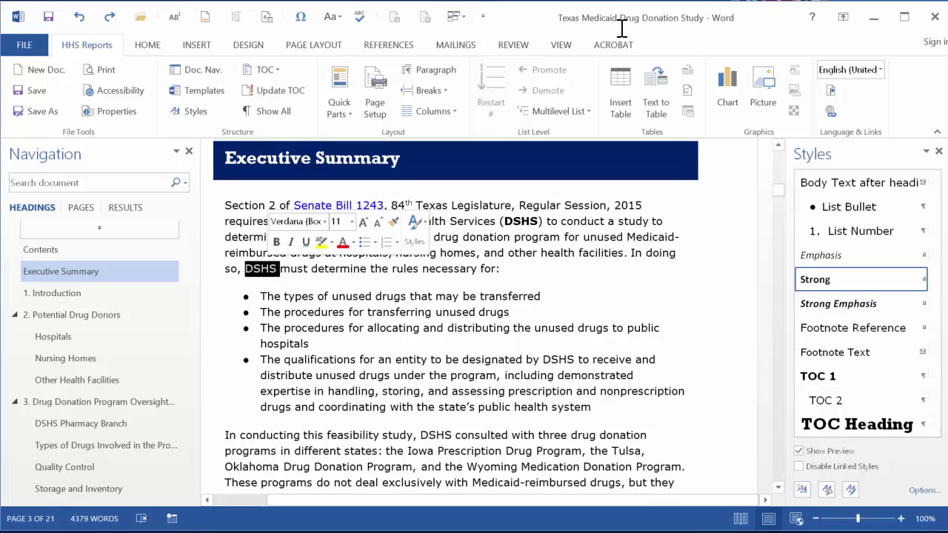
pyautogui.click(148, 45)
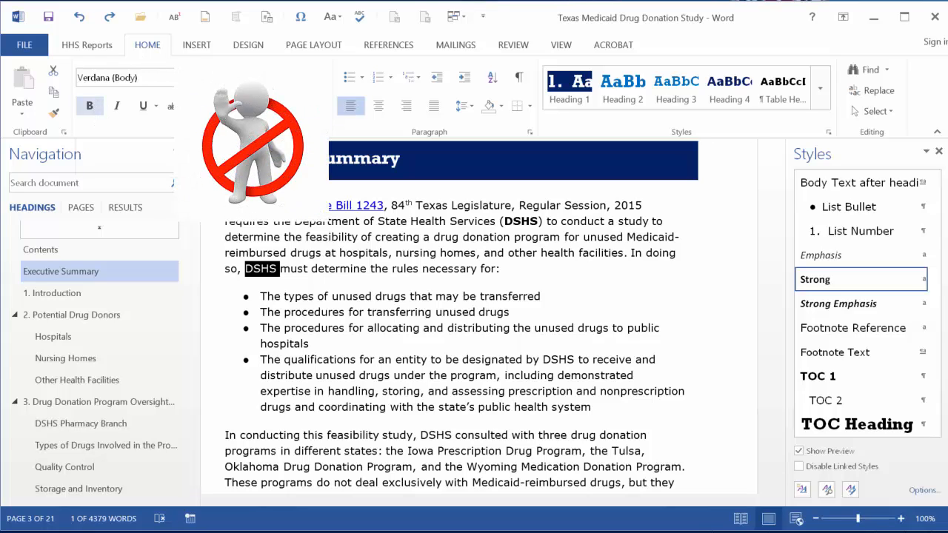
pyautogui.click(92, 107)
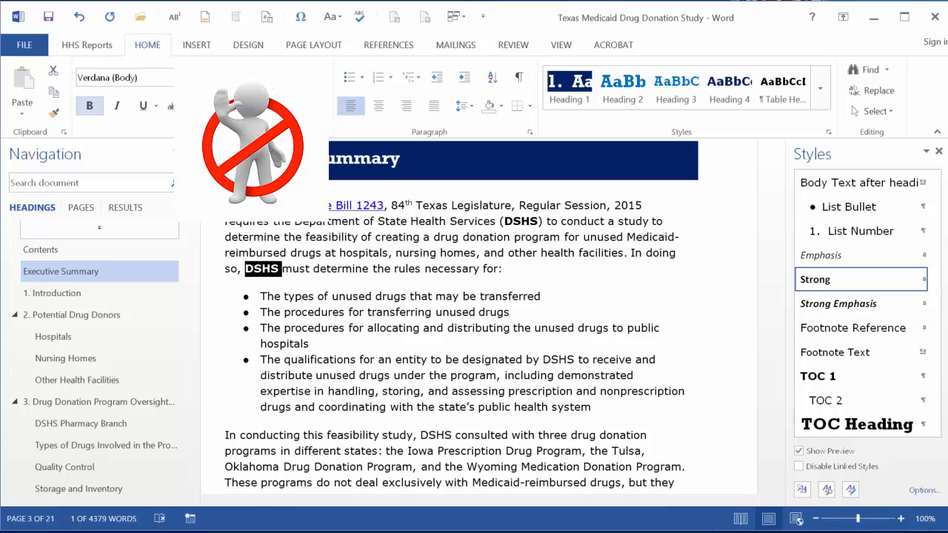
pyautogui.hotkey('ctrl', 'z')
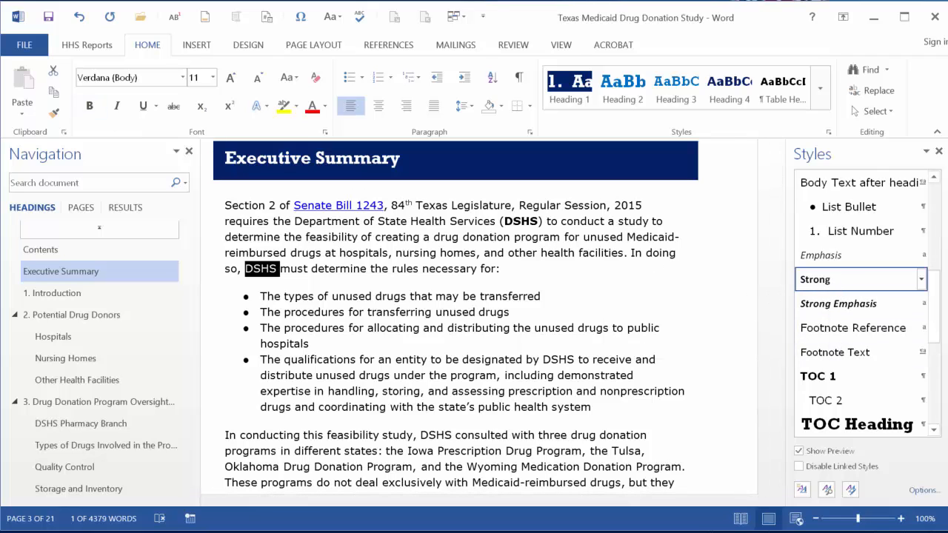
pyautogui.click(829, 279)
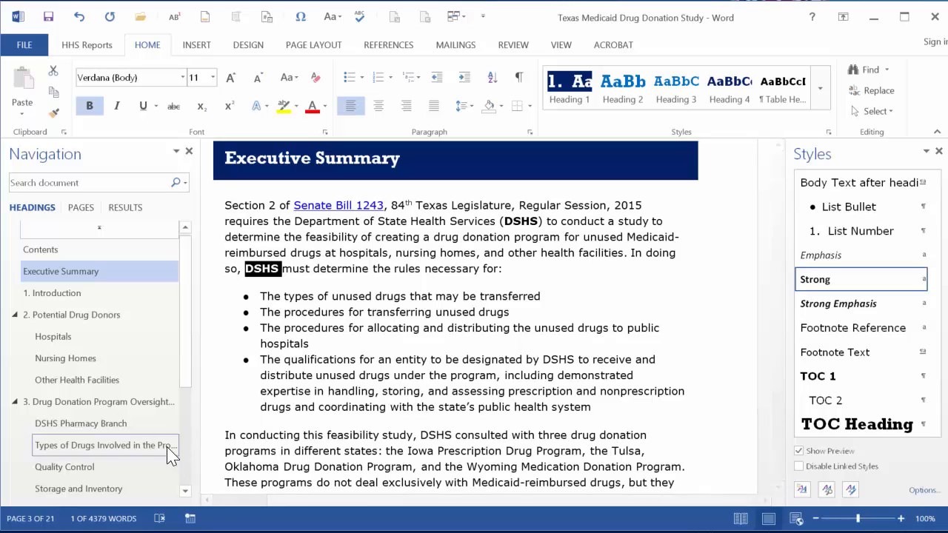
# Go to the Quality Control section and search the document for DSHS.
pyautogui.click(89, 469)
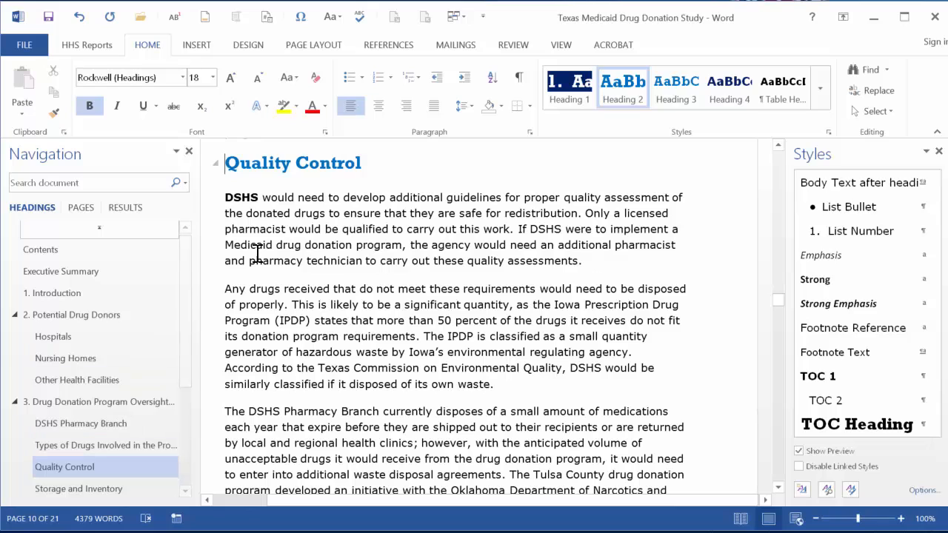
pyautogui.doubleClick(240, 198)
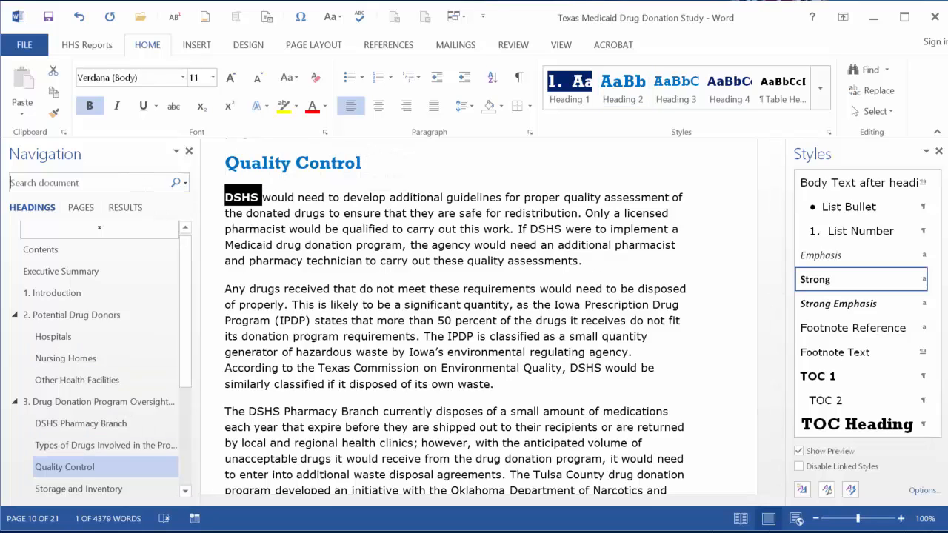
pyautogui.click(141, 183)
pyautogui.write('DSHS')
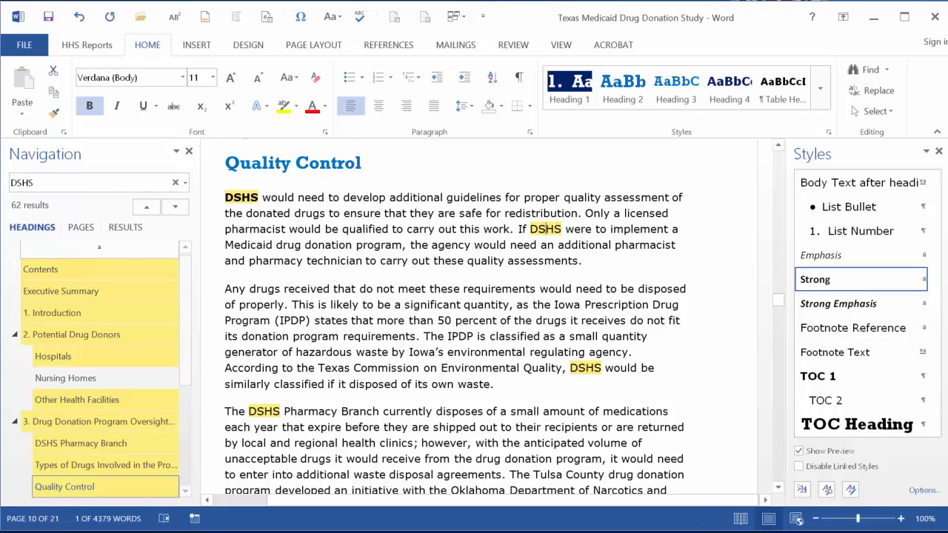
# Apply the Strong style to the remaining DSHS occurrences in the Quality Control section's paragraphs.
pyautogui.doubleClick(546, 229)
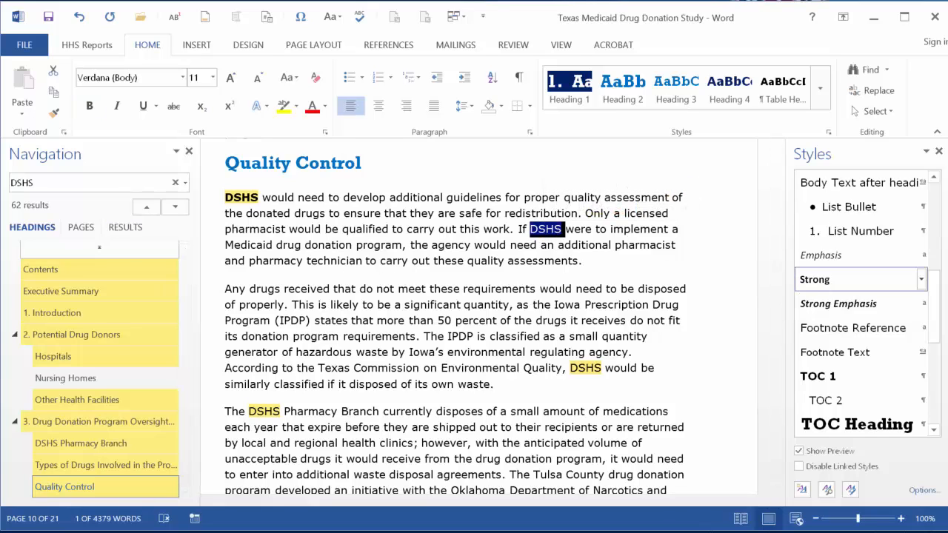
pyautogui.click(852, 279)
pyautogui.click(586, 368)
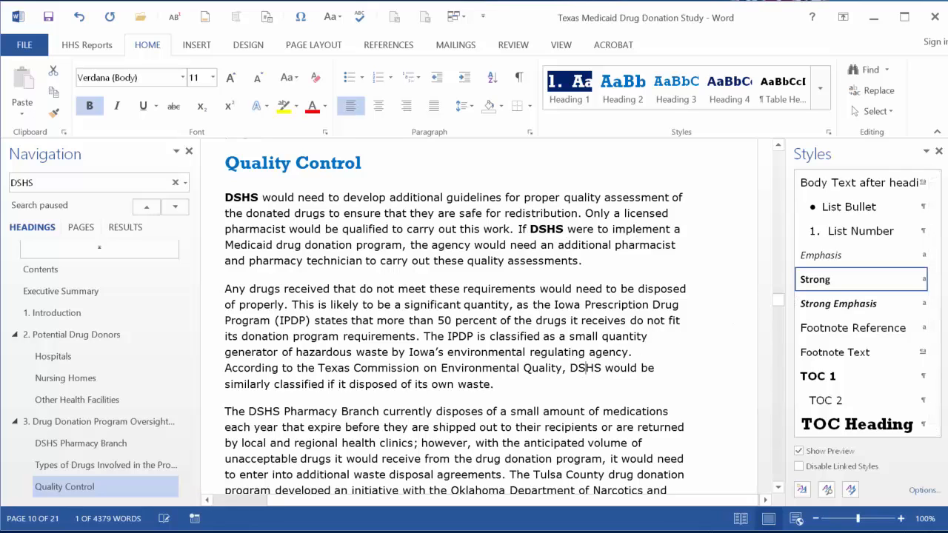
pyautogui.doubleClick(585, 368)
pyautogui.click(851, 280)
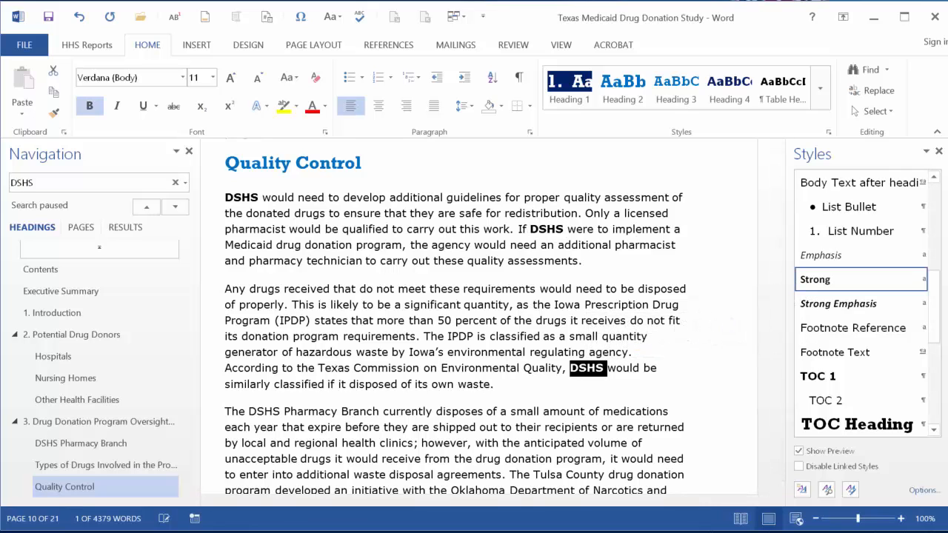
pyautogui.click(258, 411)
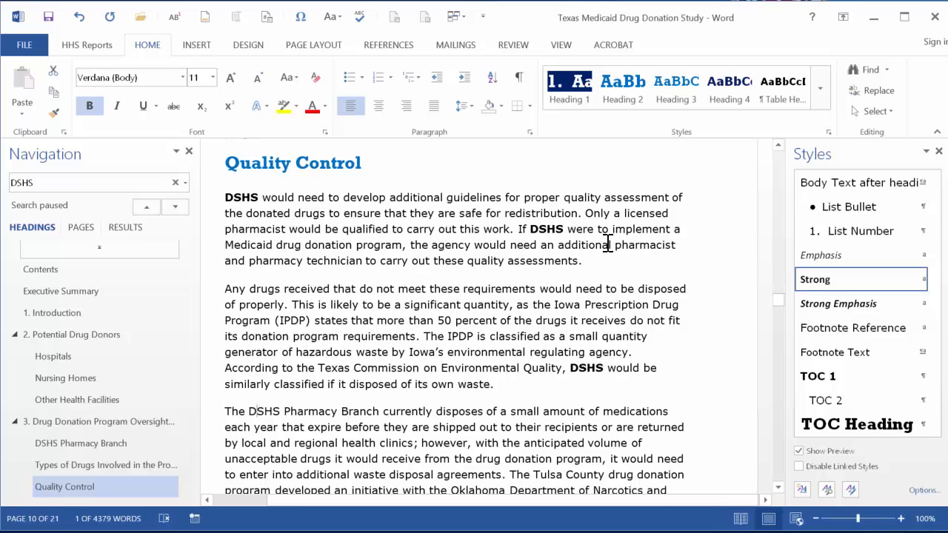
pyautogui.doubleClick(265, 411)
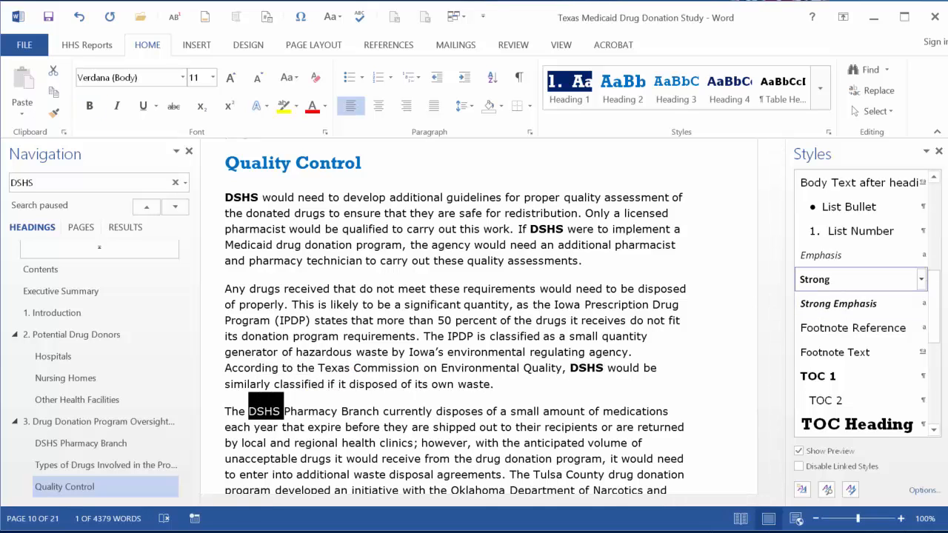
pyautogui.click(829, 279)
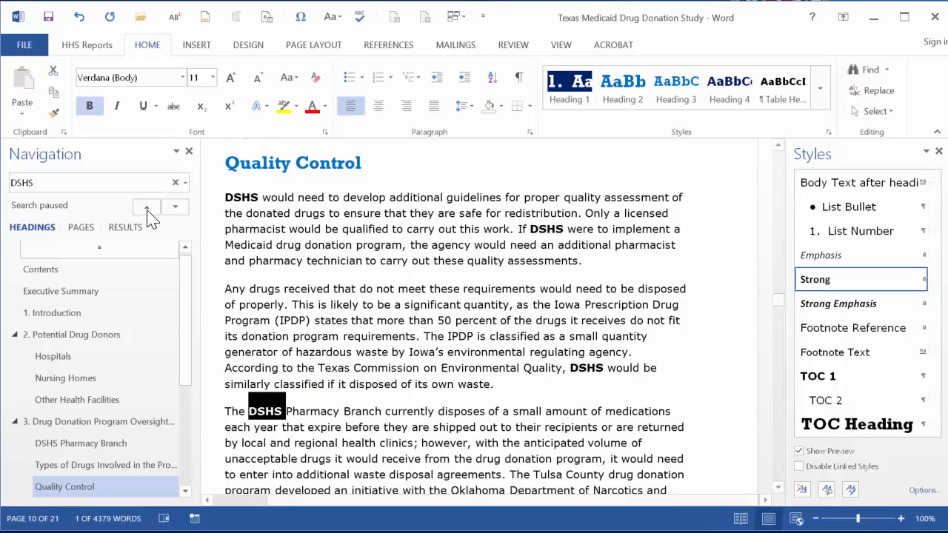
# Modify the Strong style to use a 20 pt font size.
pyautogui.click(921, 280)
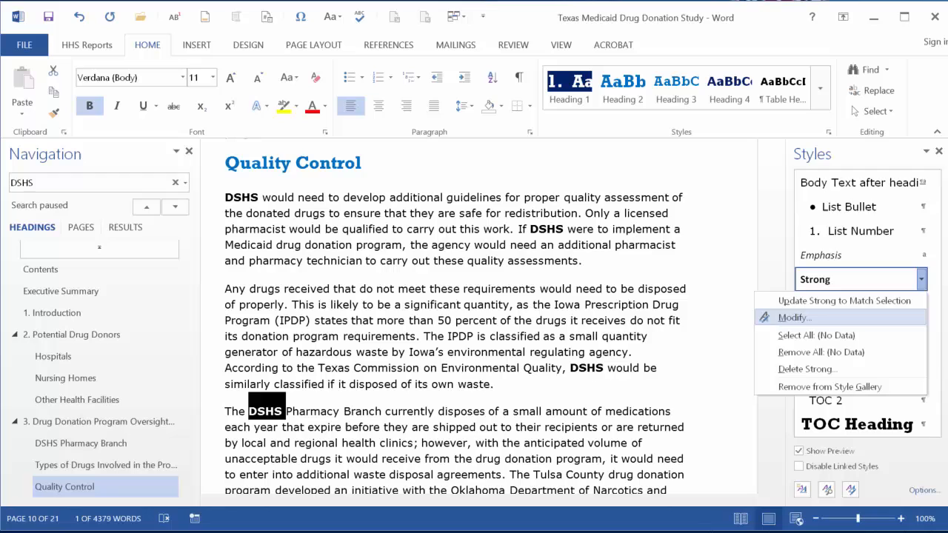
pyautogui.click(592, 179)
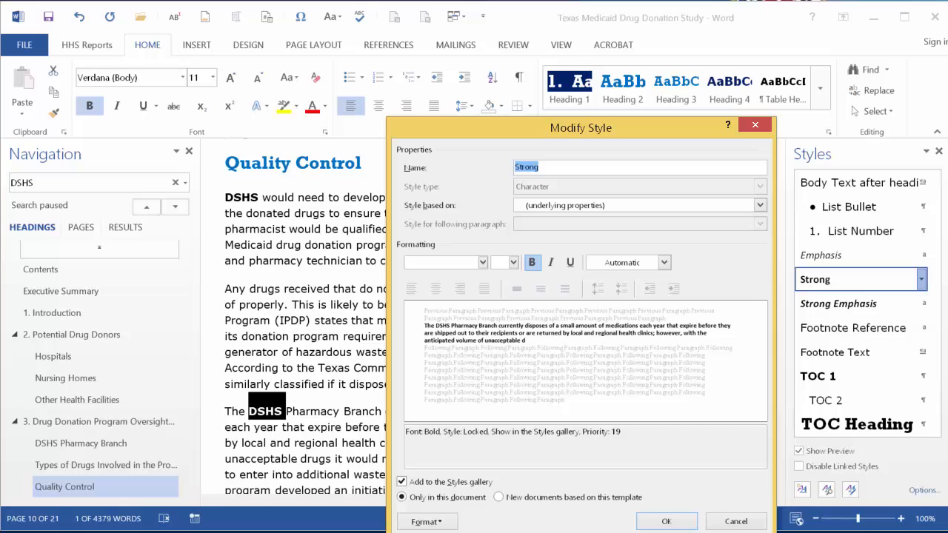
pyautogui.click(512, 262)
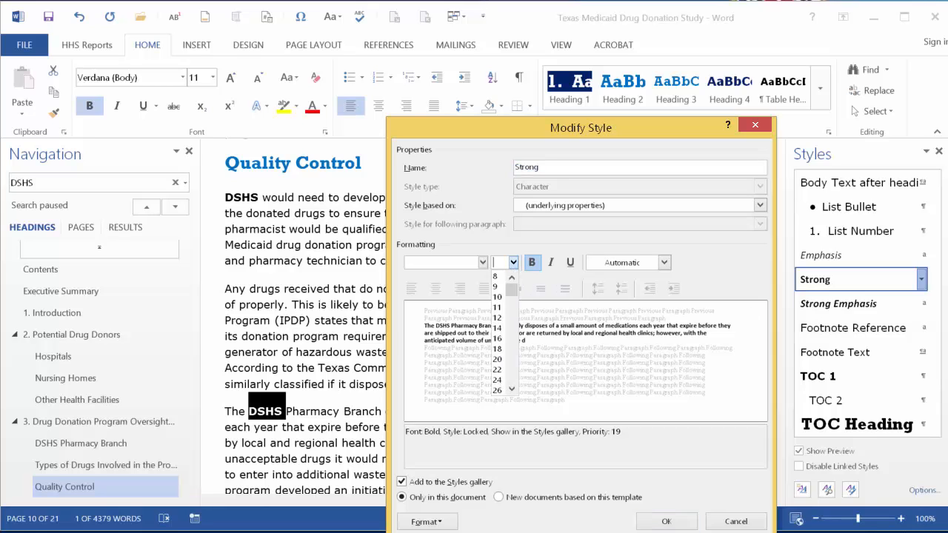
pyautogui.click(500, 360)
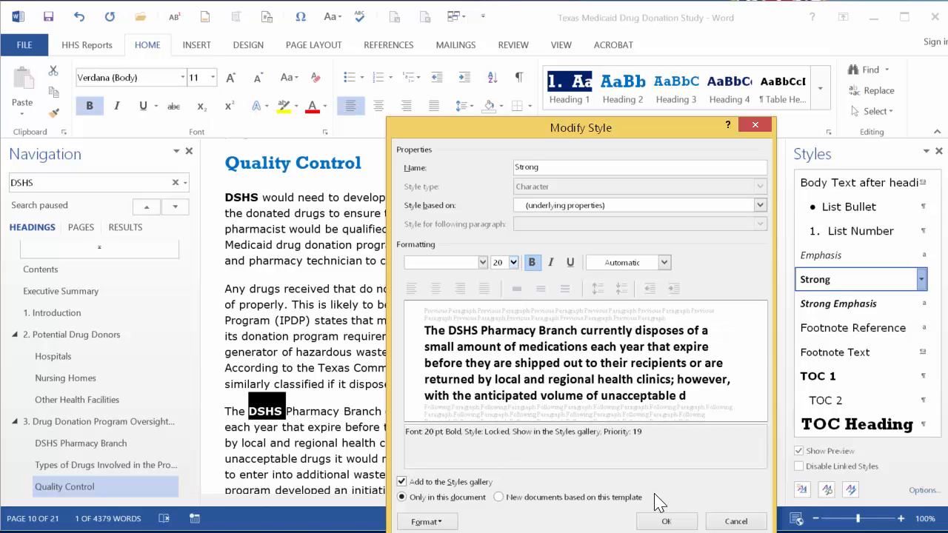
pyautogui.click(682, 523)
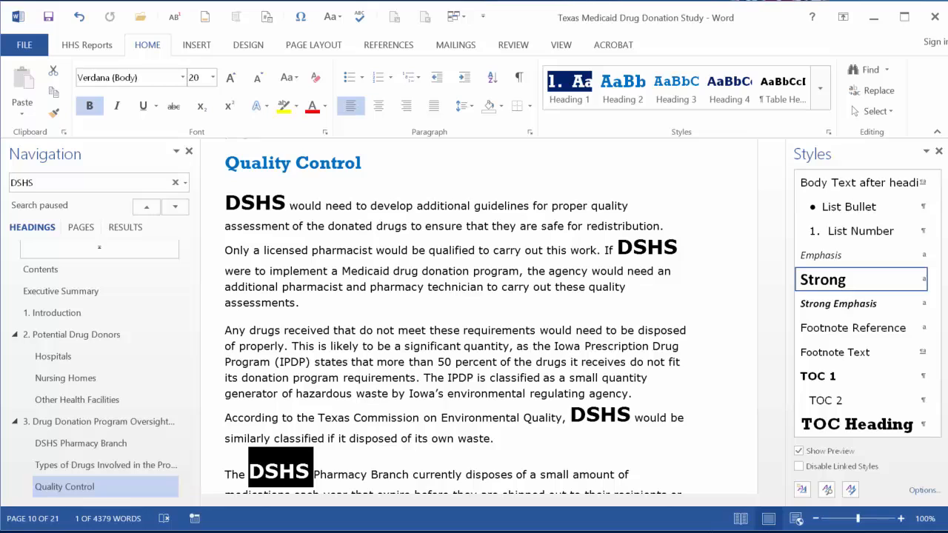
# Apply the Normal style to the Quality Control heading.
pyautogui.click(224, 197)
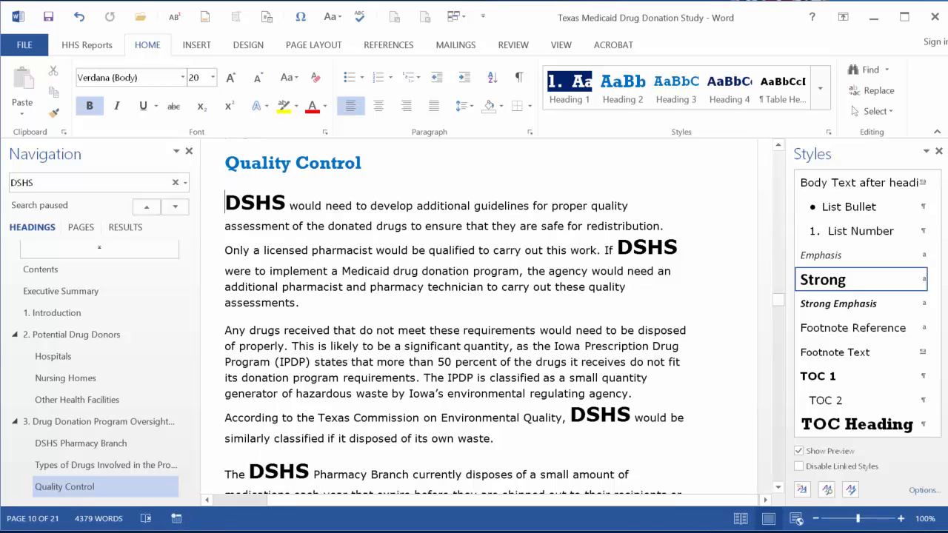
pyautogui.click(225, 169)
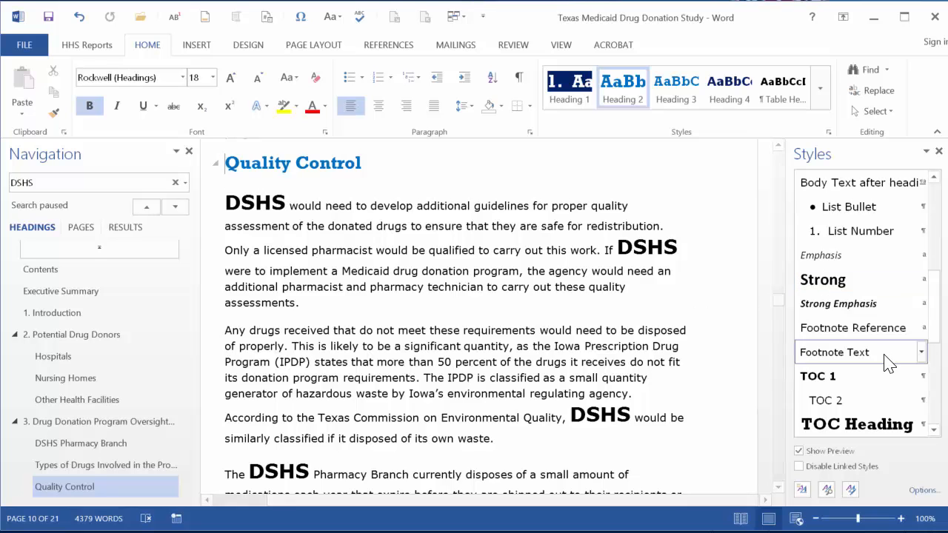
pyautogui.click(936, 371)
pyautogui.moveTo(937, 375); pyautogui.dragTo(937, 394)
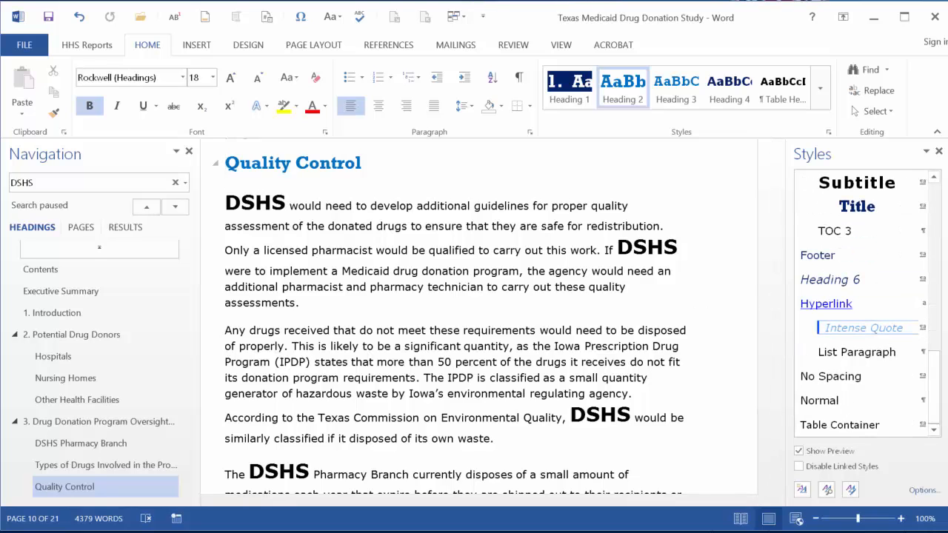
pyautogui.click(837, 401)
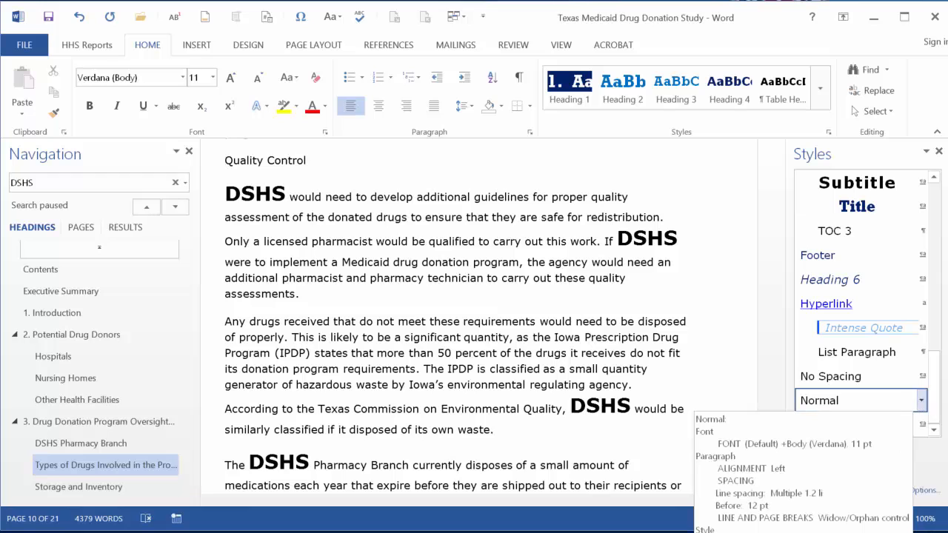
# Modify the Normal style to use a 20 pt font size.
pyautogui.click(922, 401)
pyautogui.click(780, 440)
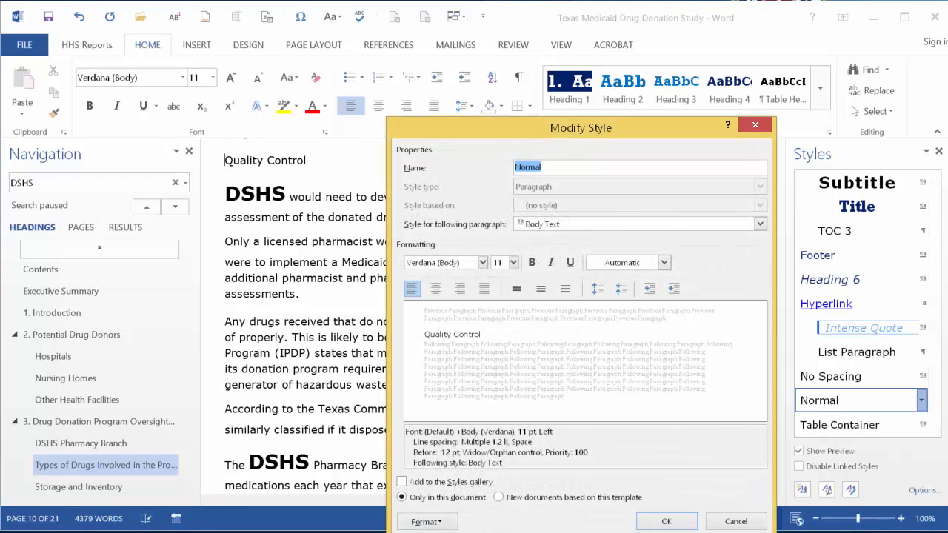
pyautogui.click(513, 262)
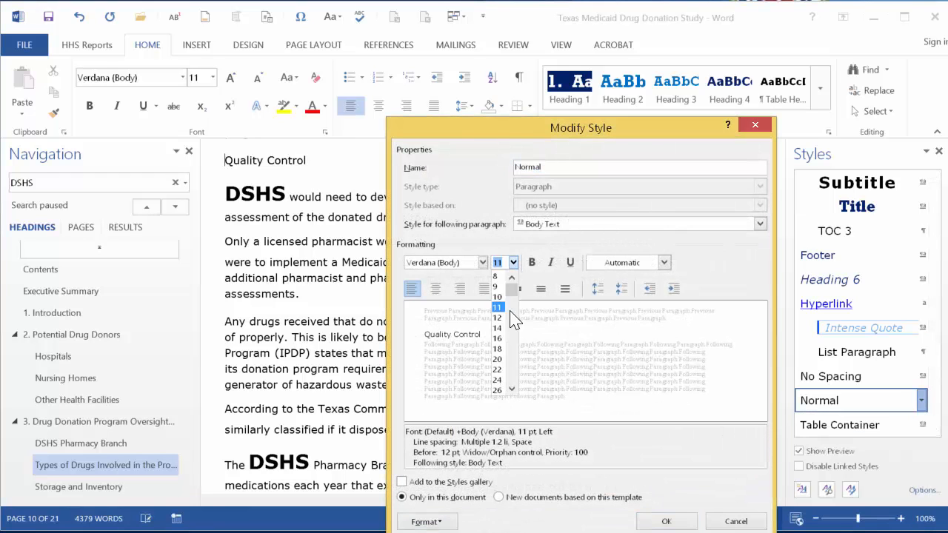
pyautogui.click(502, 360)
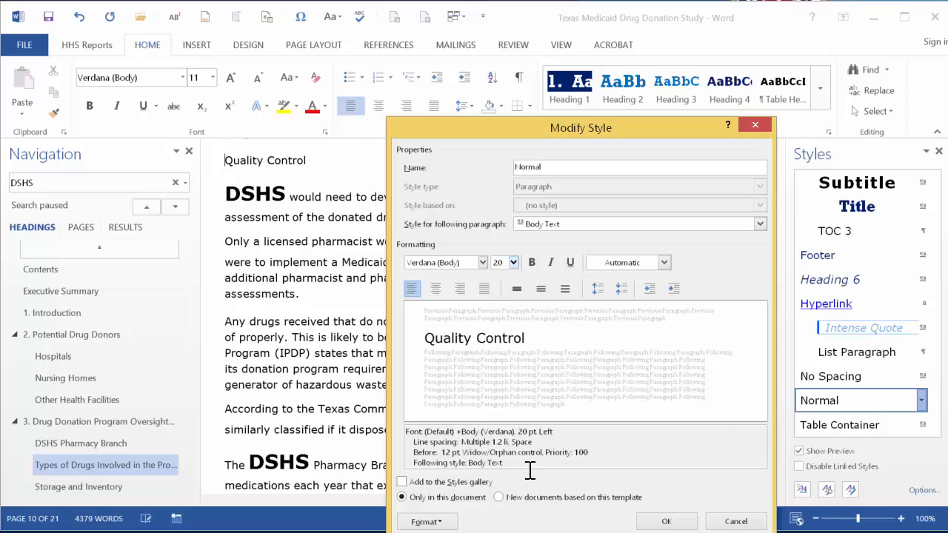
pyautogui.click(666, 521)
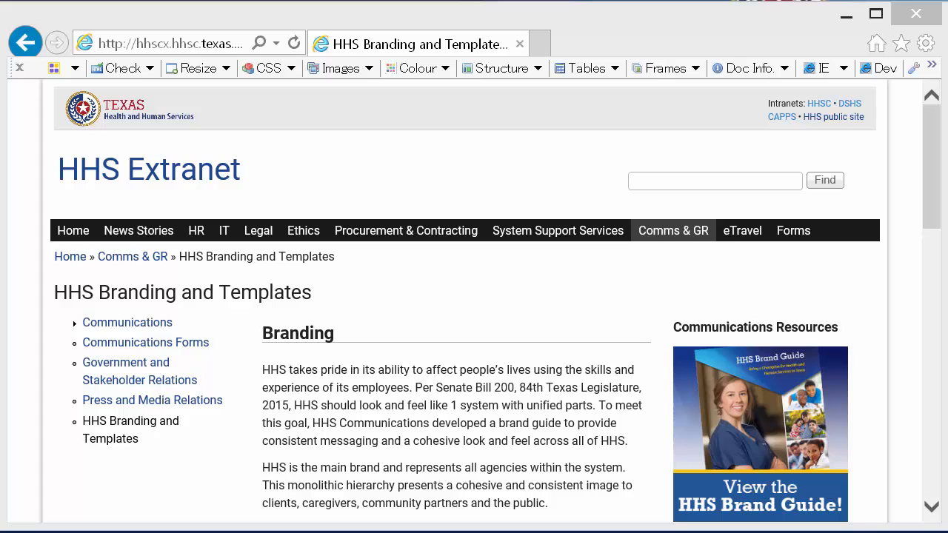
# Switch to the HHS Branding and Templates web page and scroll down to its Templates section.
pyautogui.click(932, 508)
pyautogui.scroll(-5, 932, 508)
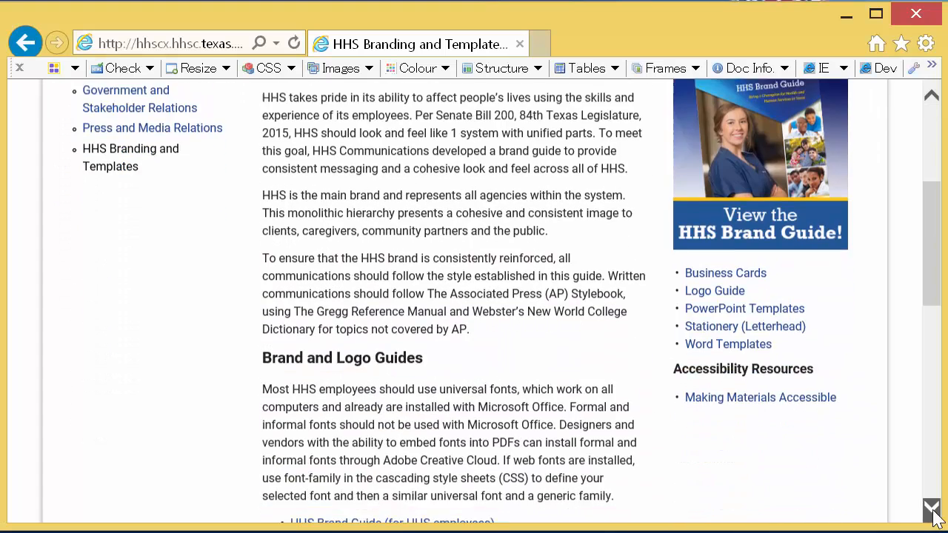
pyautogui.scroll(-5, 932, 508)
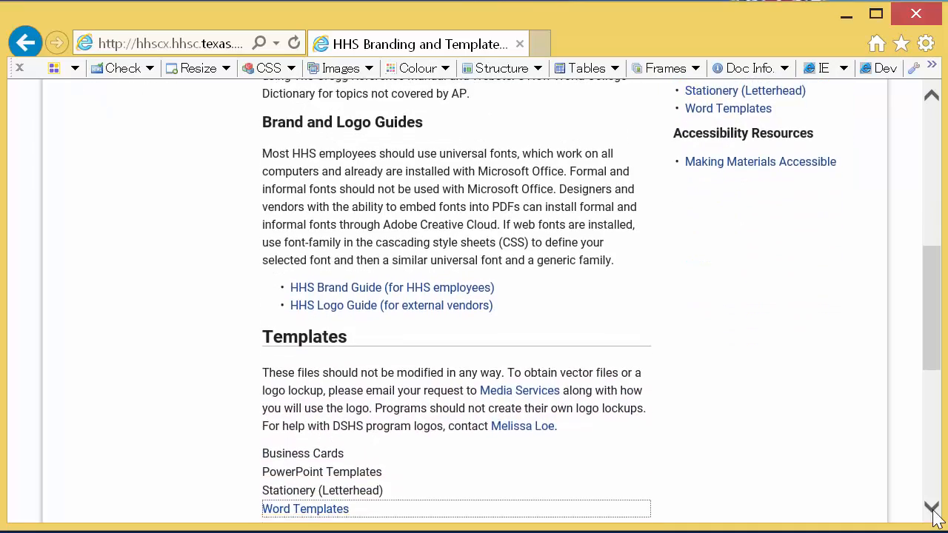
pyautogui.scroll(-3, 932, 508)
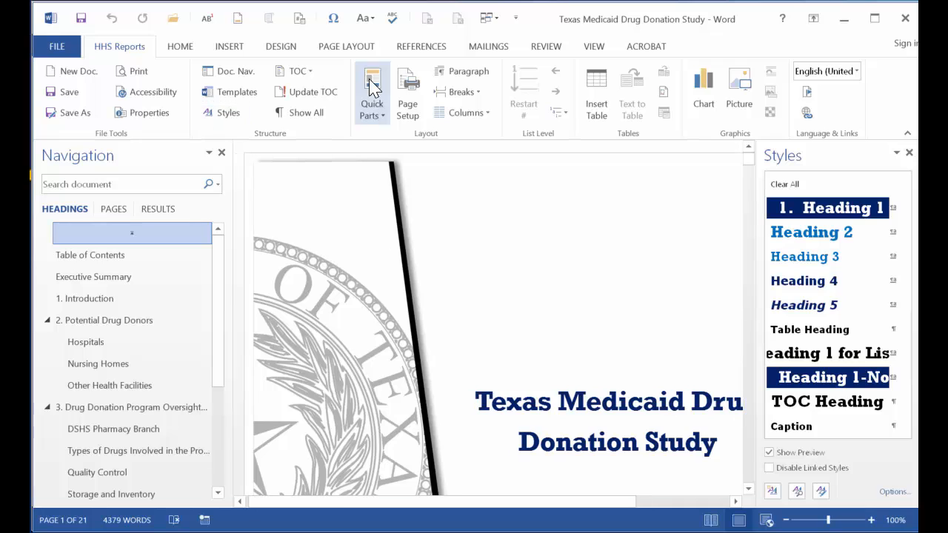
# Return to Word and set the document zoom to page width.
pyautogui.click(590, 47)
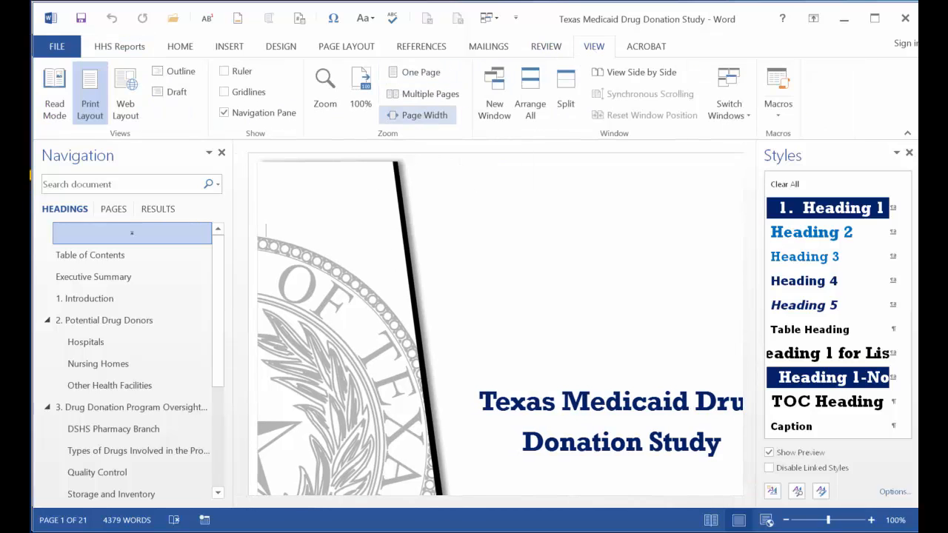
pyautogui.click(419, 115)
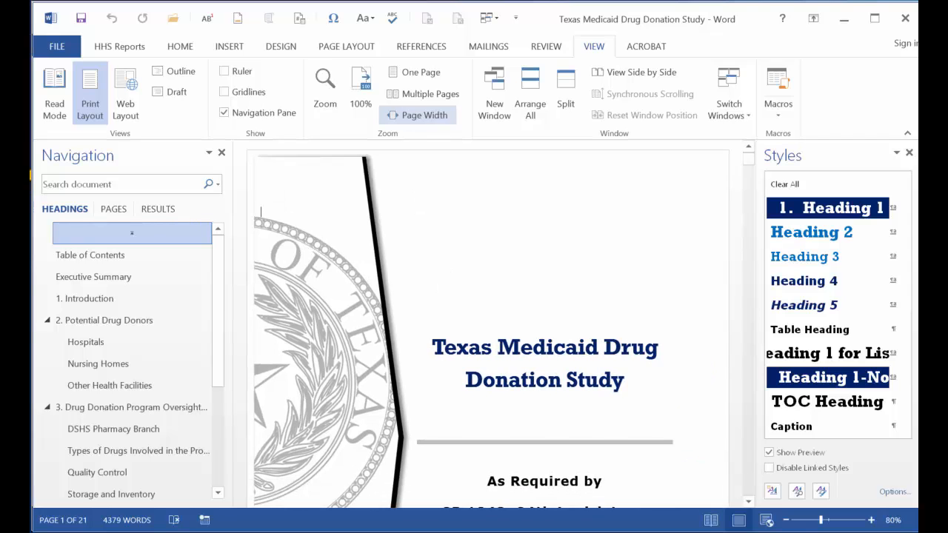